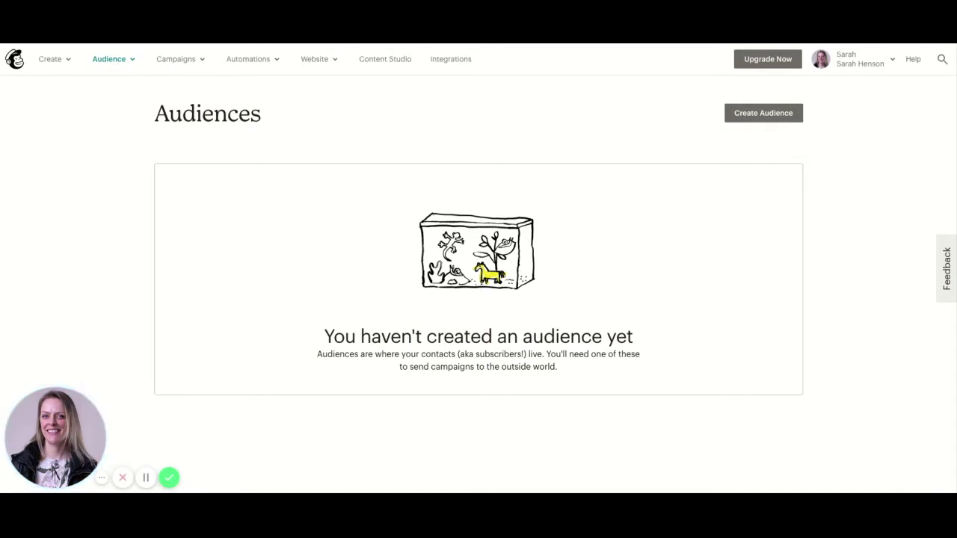
Create a new audience named NEWSLETTER with the default sender e-mail address and sender name
click(763, 118)
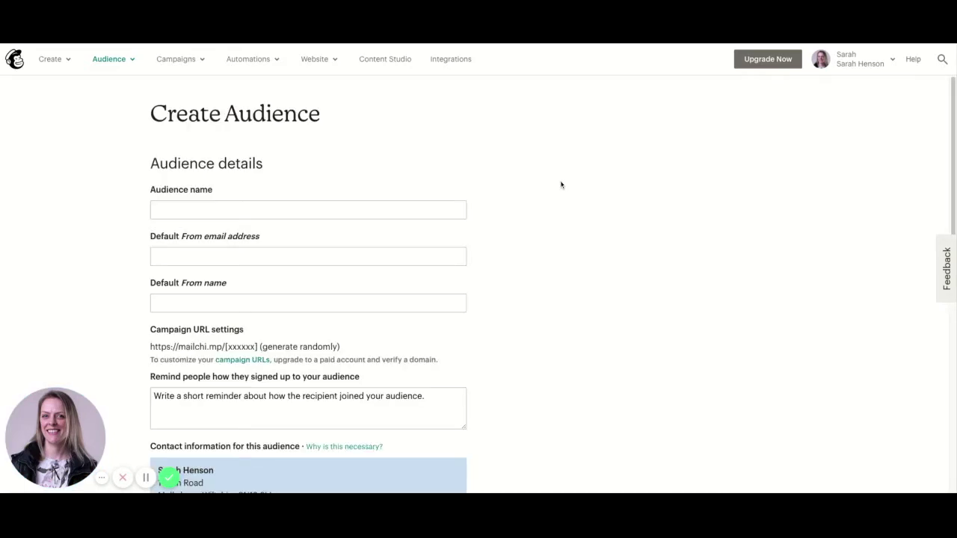
click(234, 215)
text(NEW)
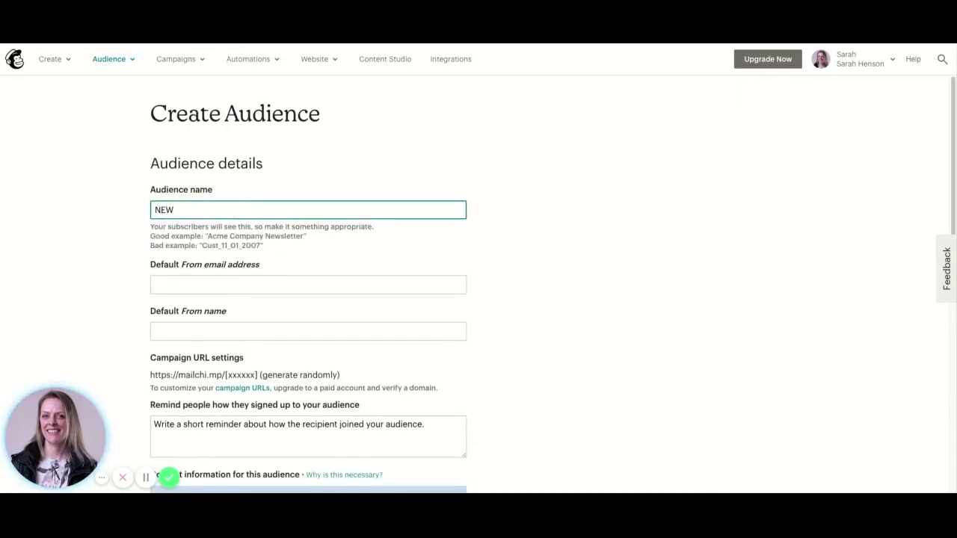
text(SLETTER)
click(179, 282)
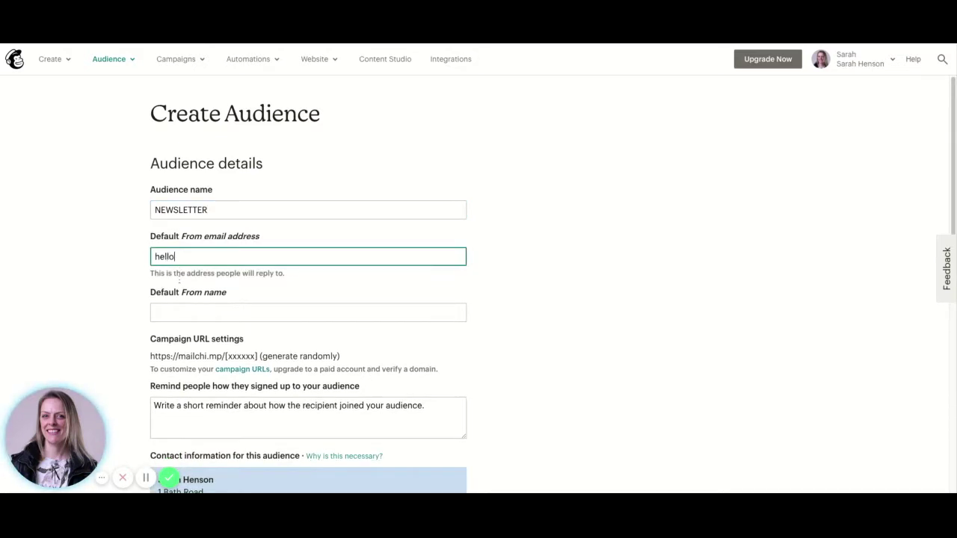
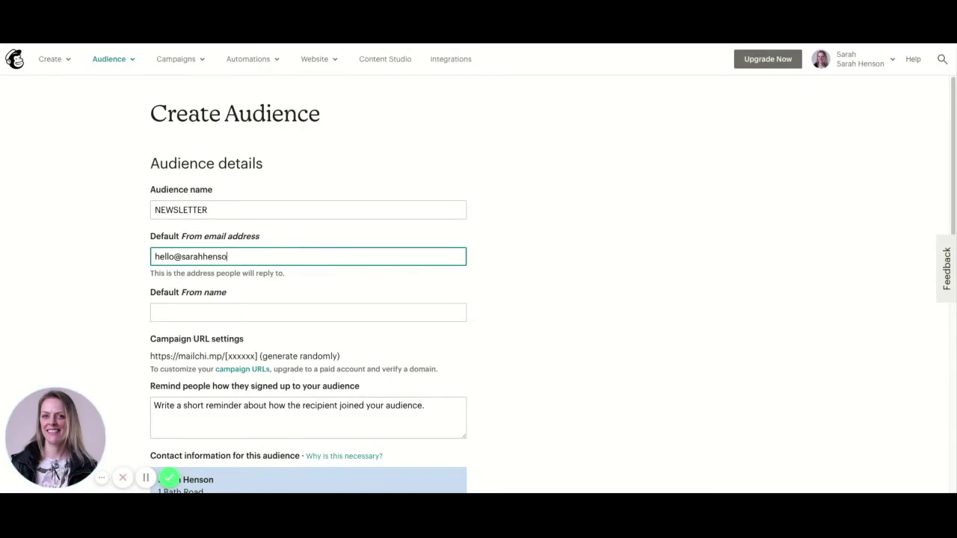
click(192, 308)
text(Sarah Hens)
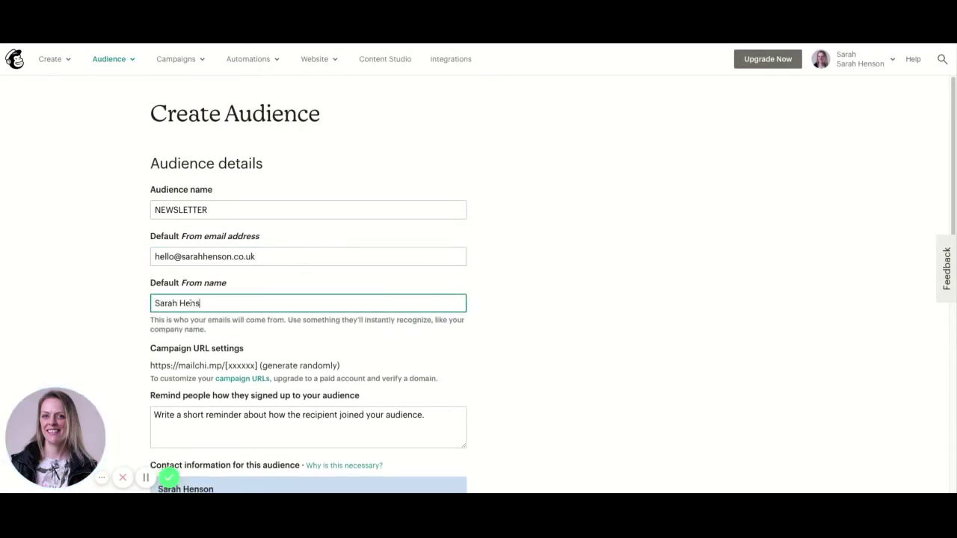
text(on)
Add the sign-up reminder 'You signed up for a discount code for my products'
scroll(192, 299, down, 3)
click(189, 272)
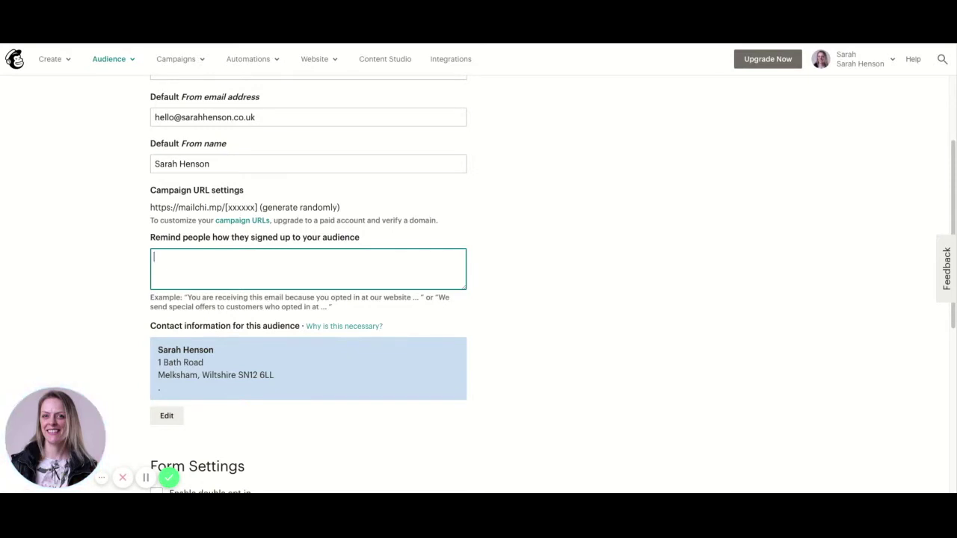
text(You signed up for a discount co)
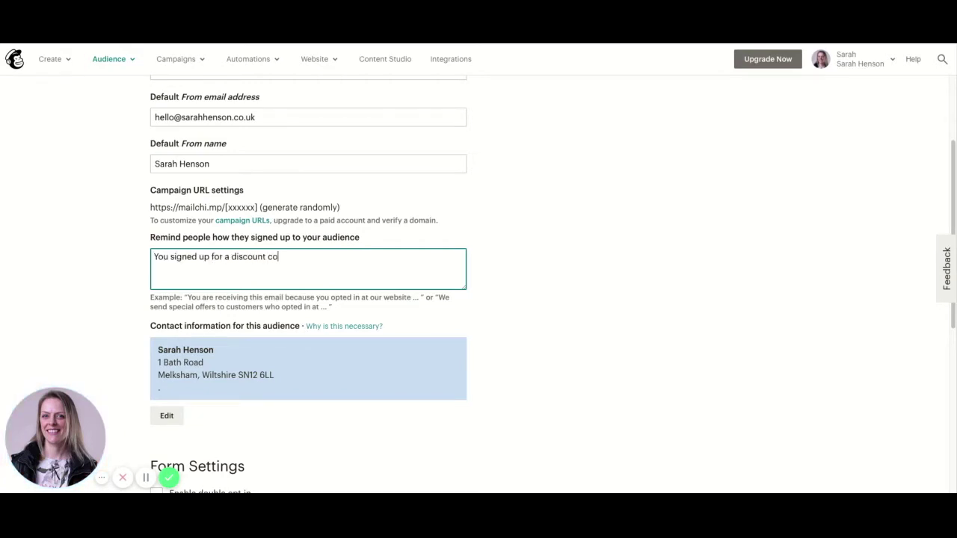
text(de for my products)
scroll(341, 356, down, 2)
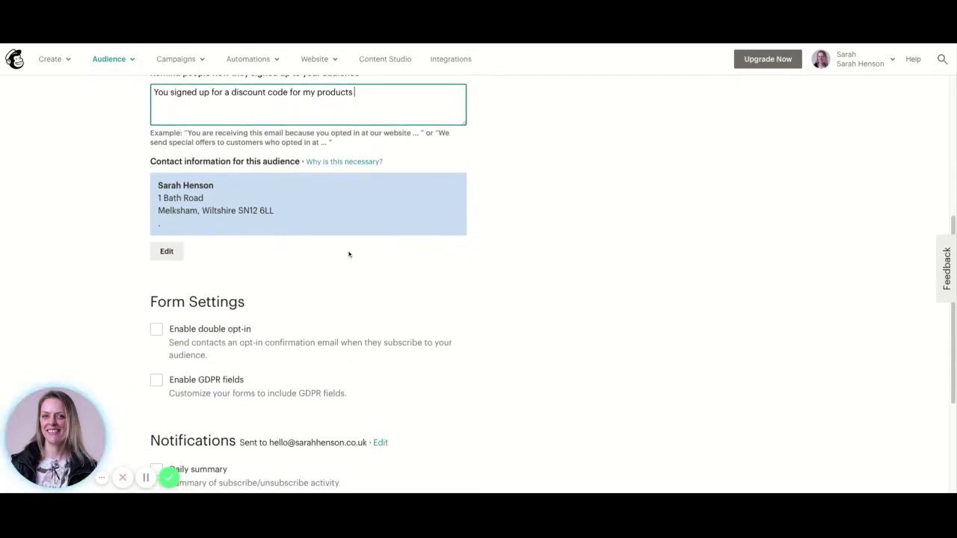
Tick Enable GDPR fields in Form Settings and save the NEWSLETTER audience
scroll(317, 330, down, 1)
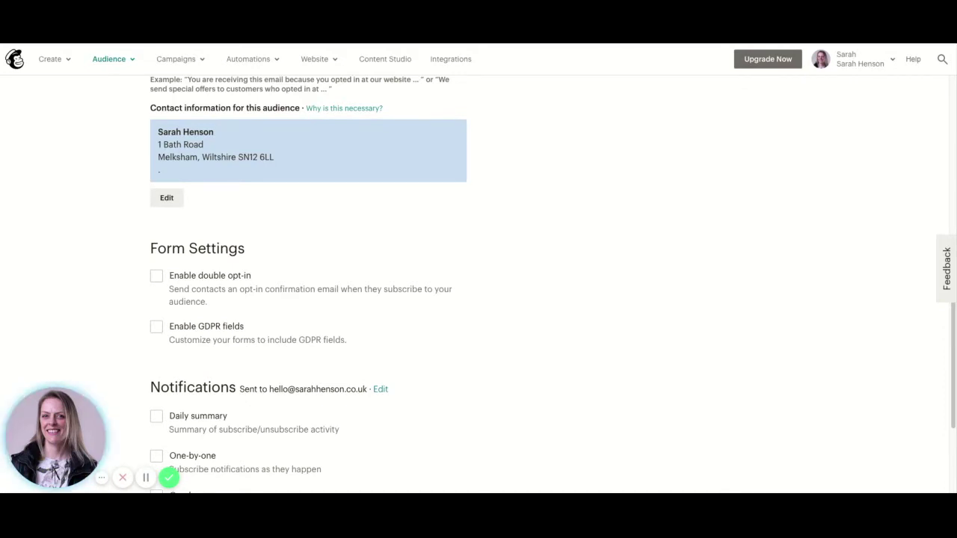
scroll(371, 314, down, 1)
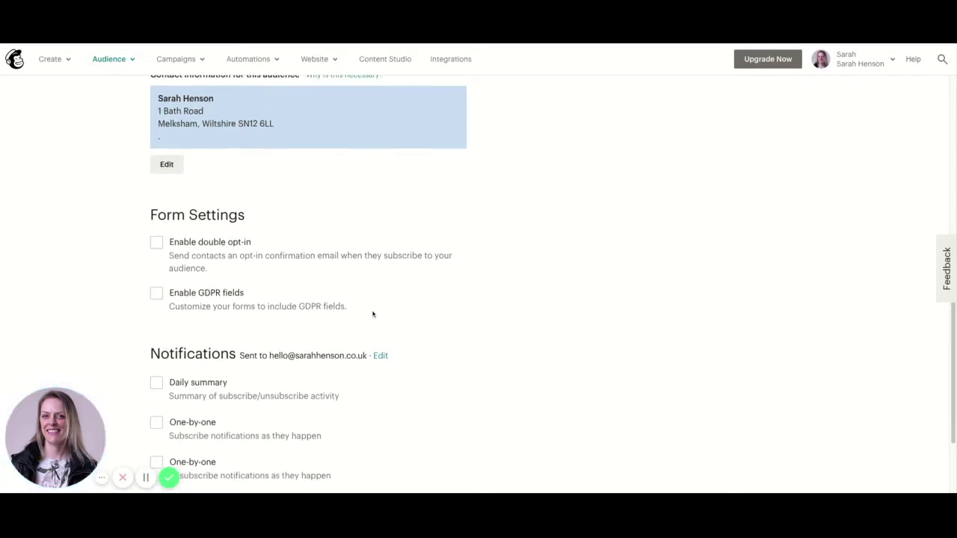
click(157, 294)
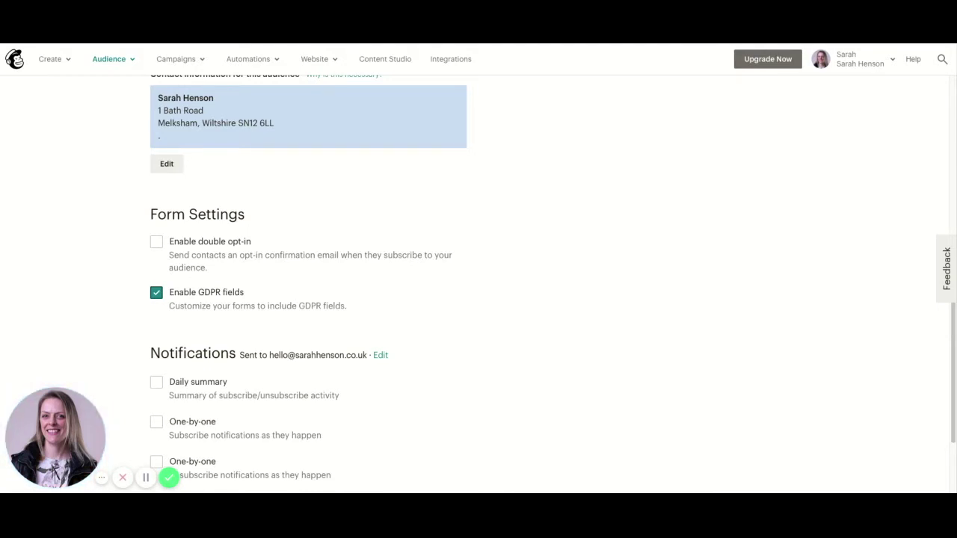
scroll(553, 284, down, 1)
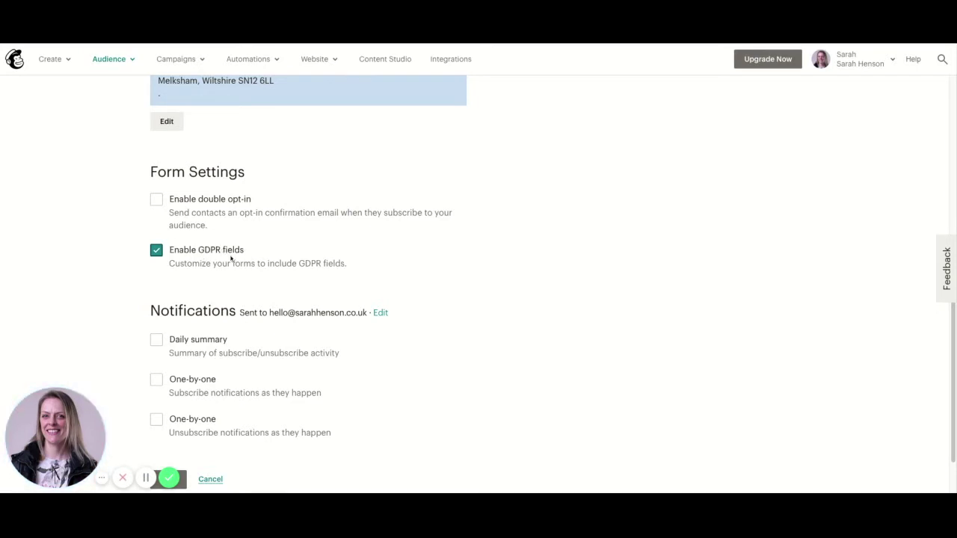
scroll(625, 281, down, 1)
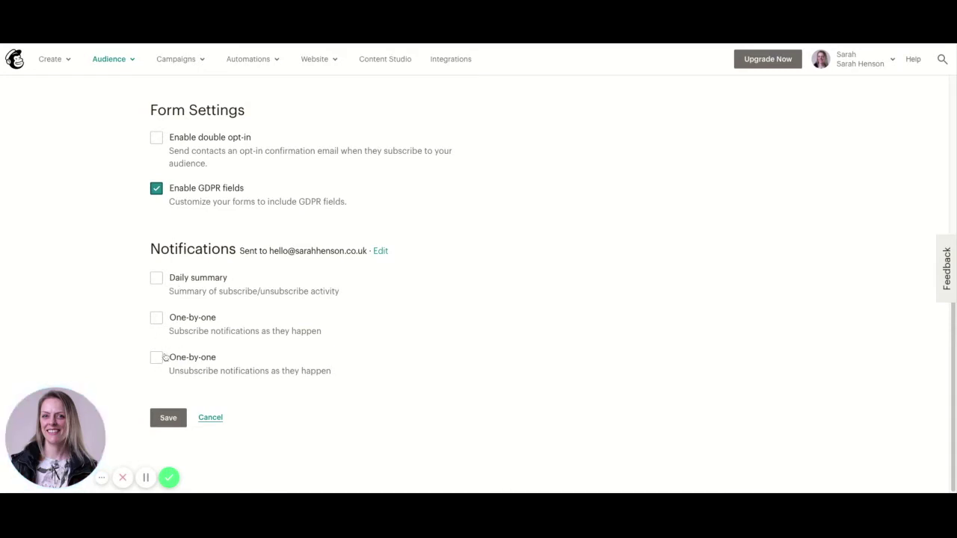
click(168, 418)
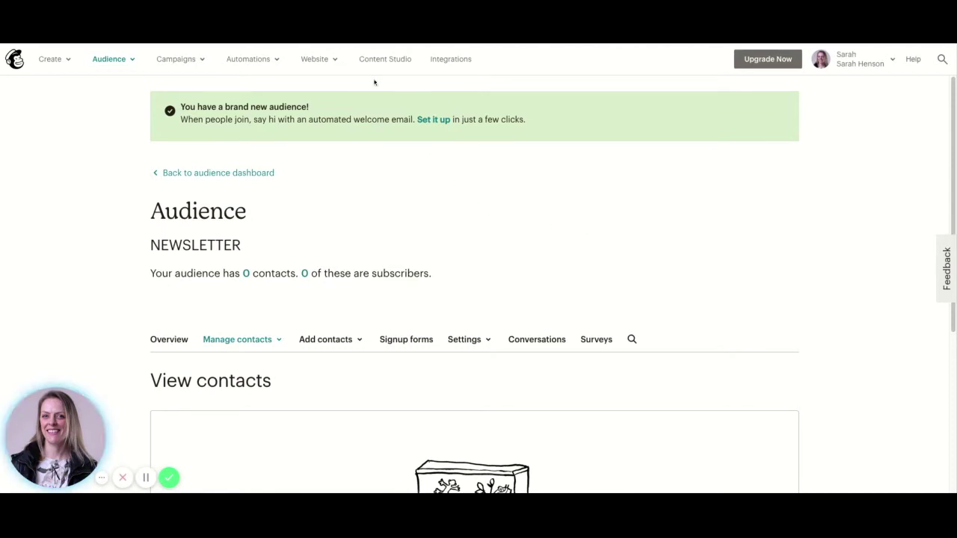
Go to Customer Journeys from the Automations menu
click(268, 62)
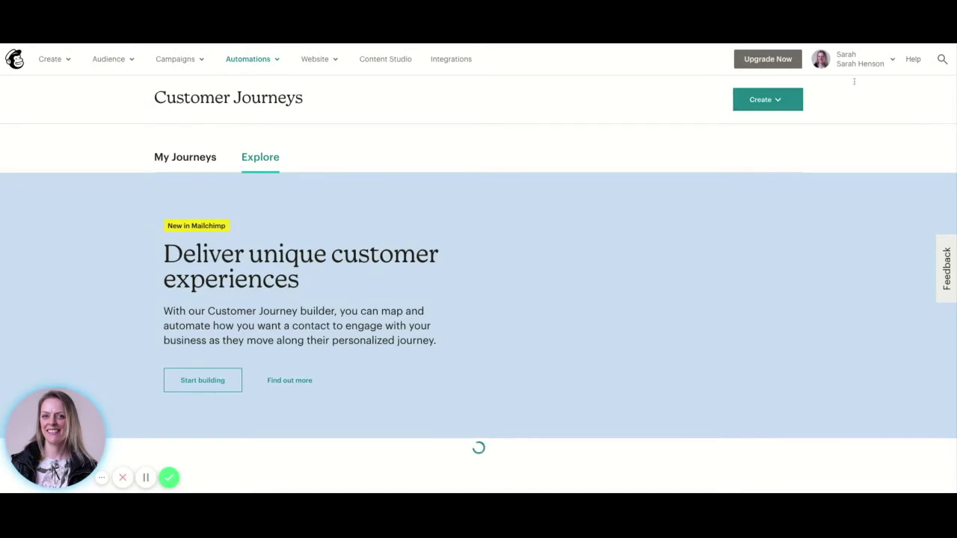
Create a classic 'Welcome new subscribers' automation for the NEWSLETTER audience
click(791, 102)
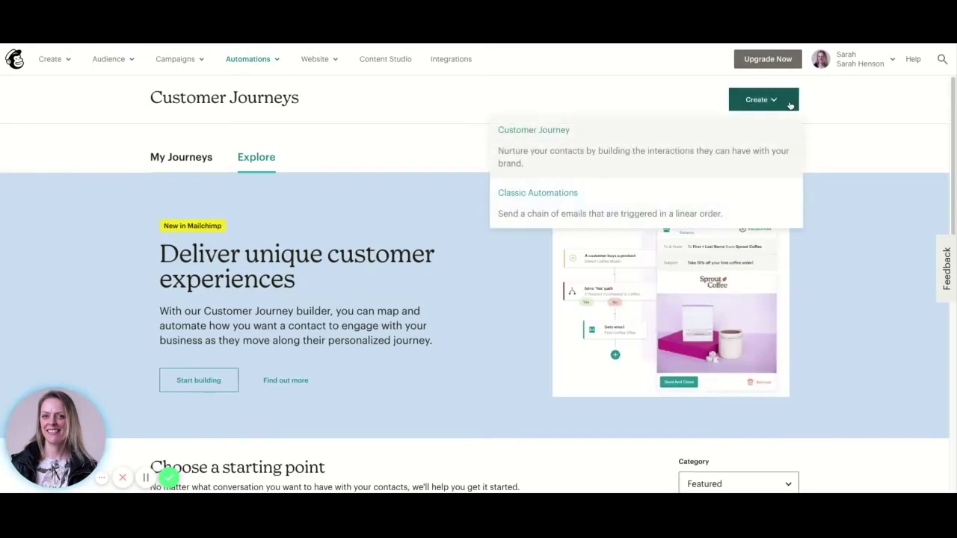
click(531, 213)
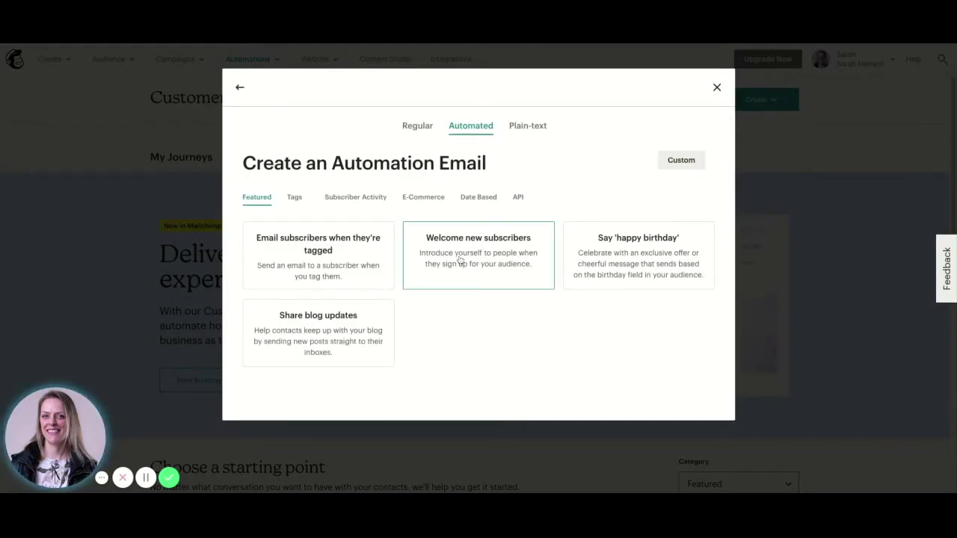
click(460, 261)
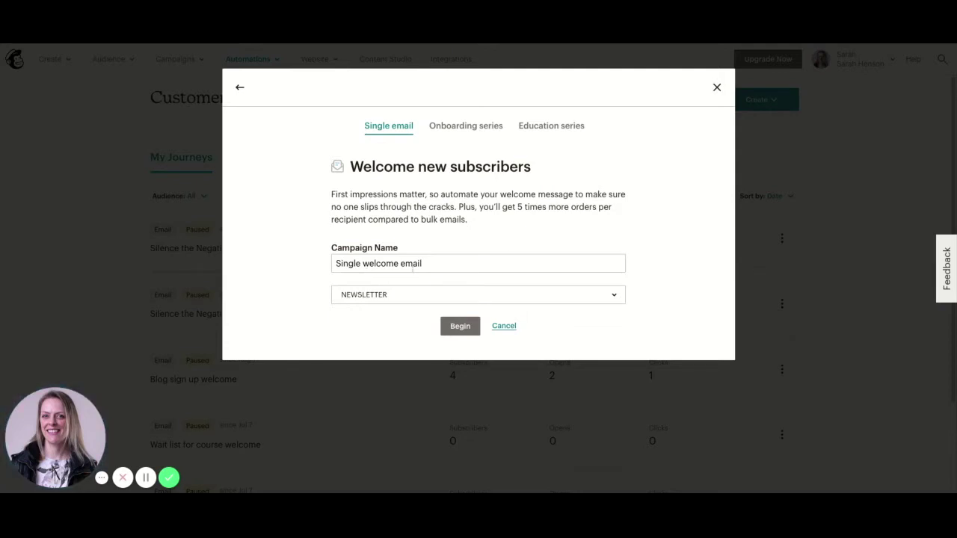
click(386, 296)
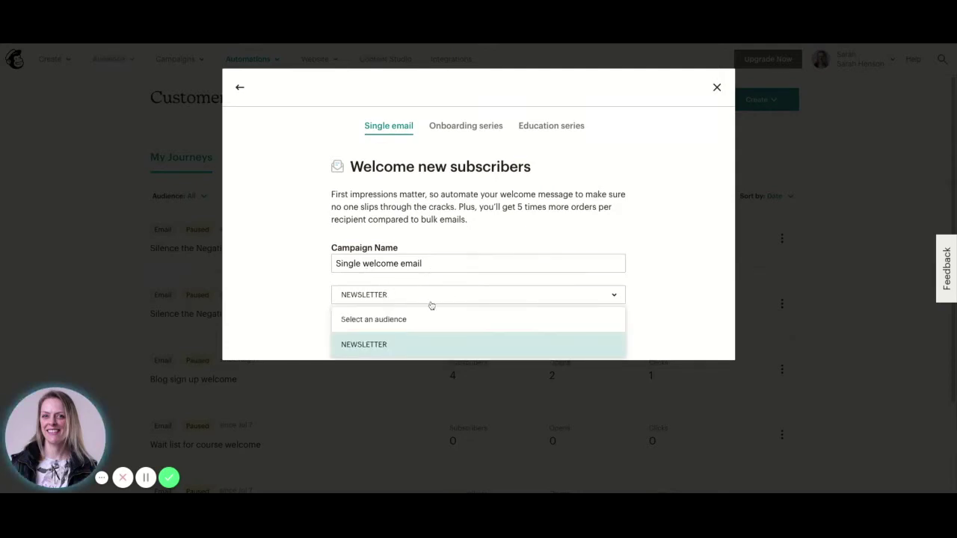
click(396, 345)
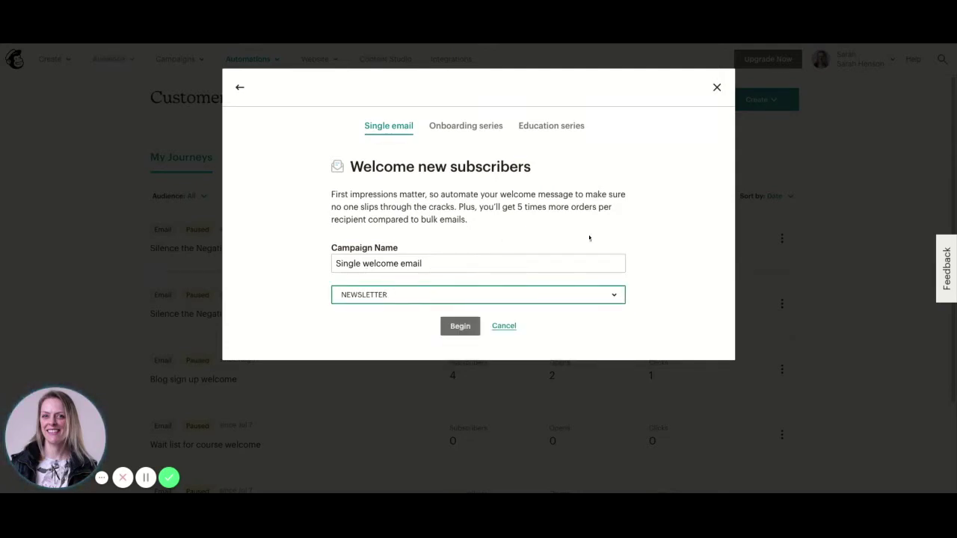
click(463, 329)
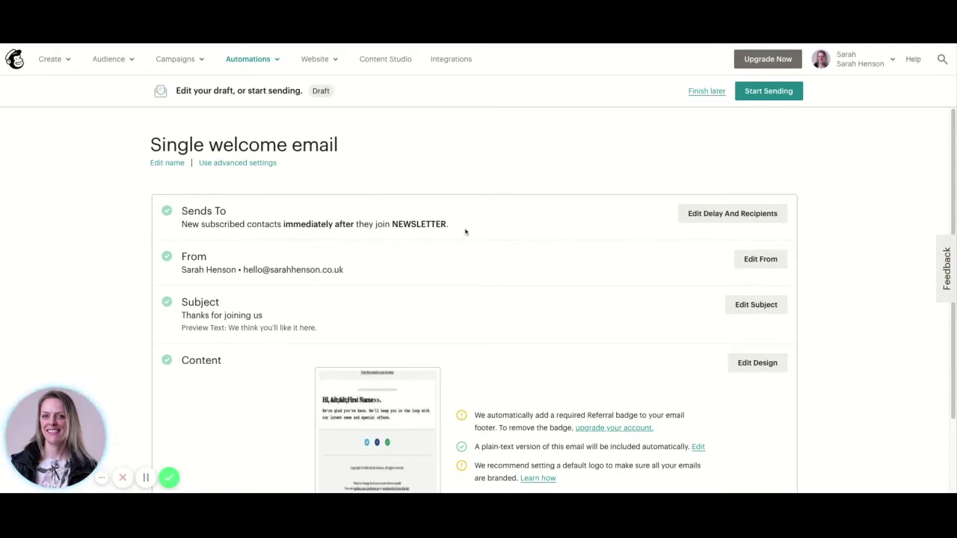
Extend the subject to 'Thanks for joining us - here's your 20% off code!', keep the preview text, and save
scroll(297, 251, down, 1)
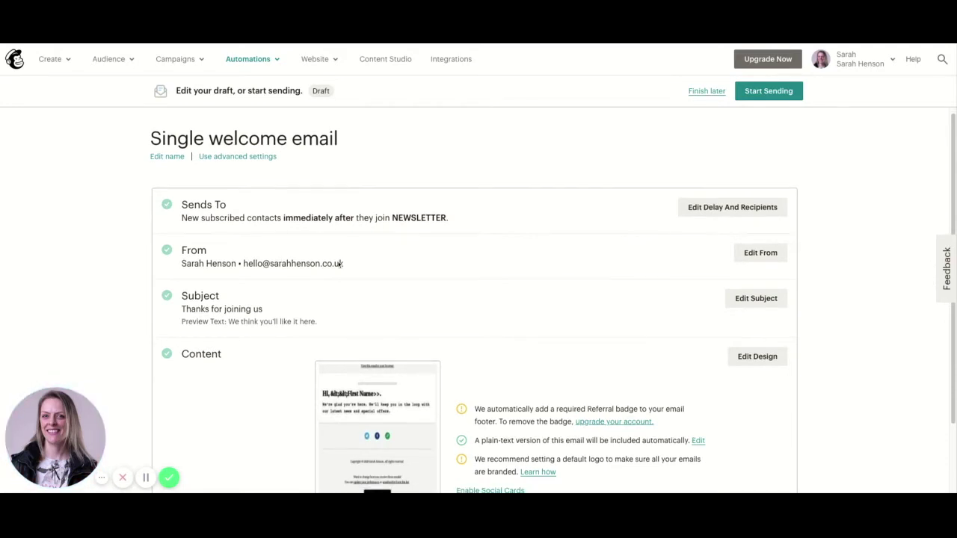
click(757, 266)
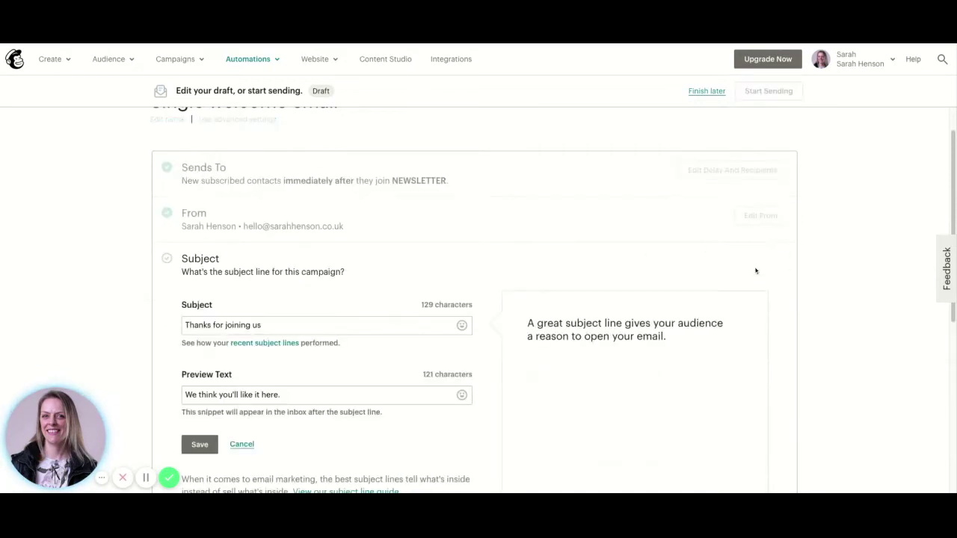
click(276, 325)
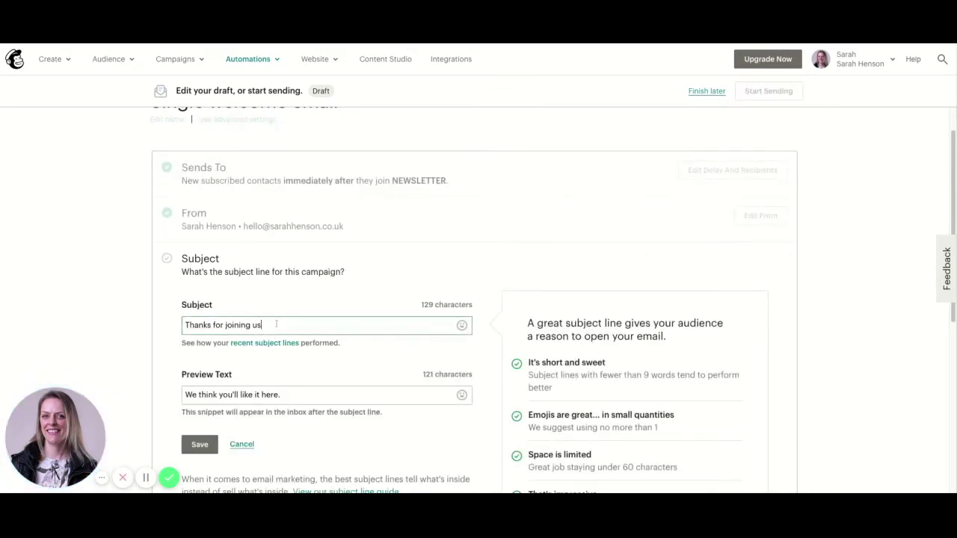
text(- here's yo)
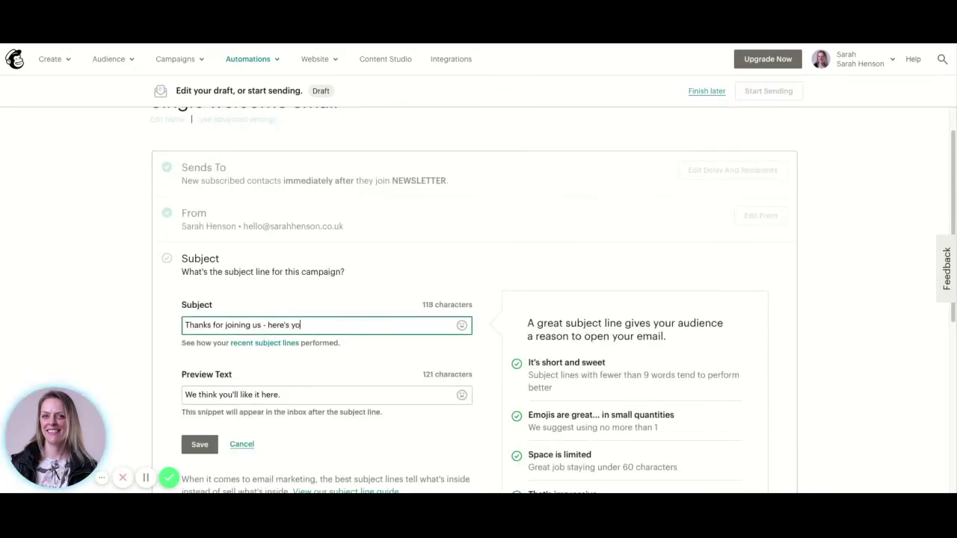
text(ur 2)
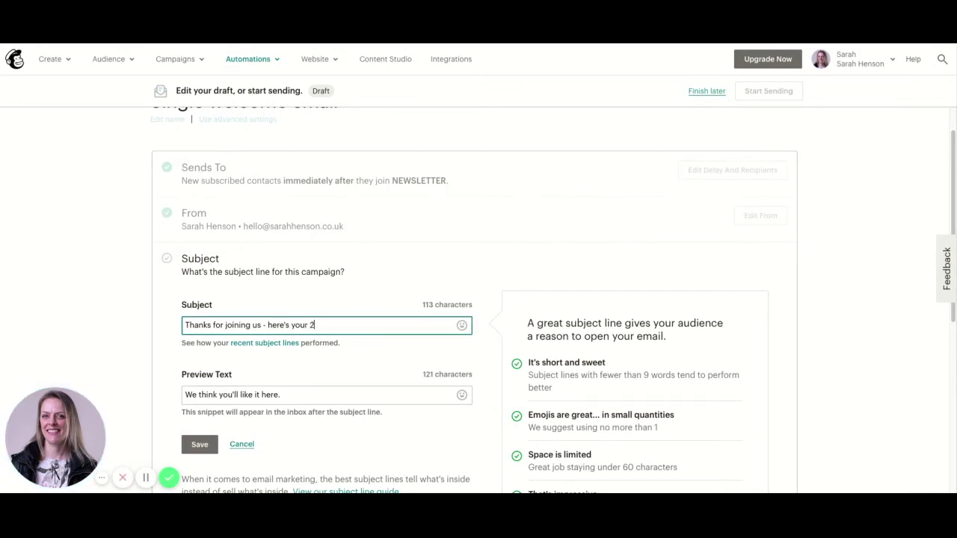
text(0% off CODE)
key(BackSpace)
key(BackSpace)
key(BackSpace)
key(BackSpace)
text(code)
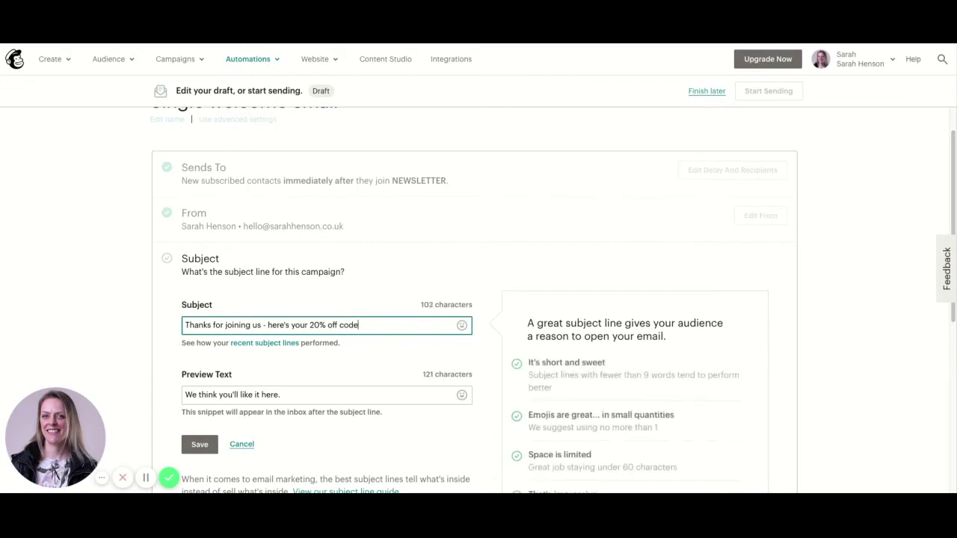
text(!)
scroll(298, 306, down, 1)
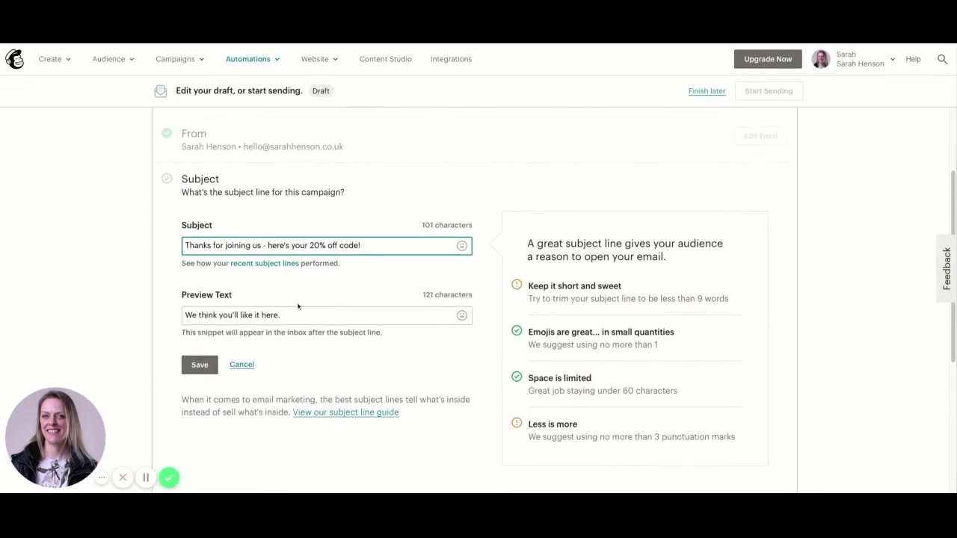
key(Tab)
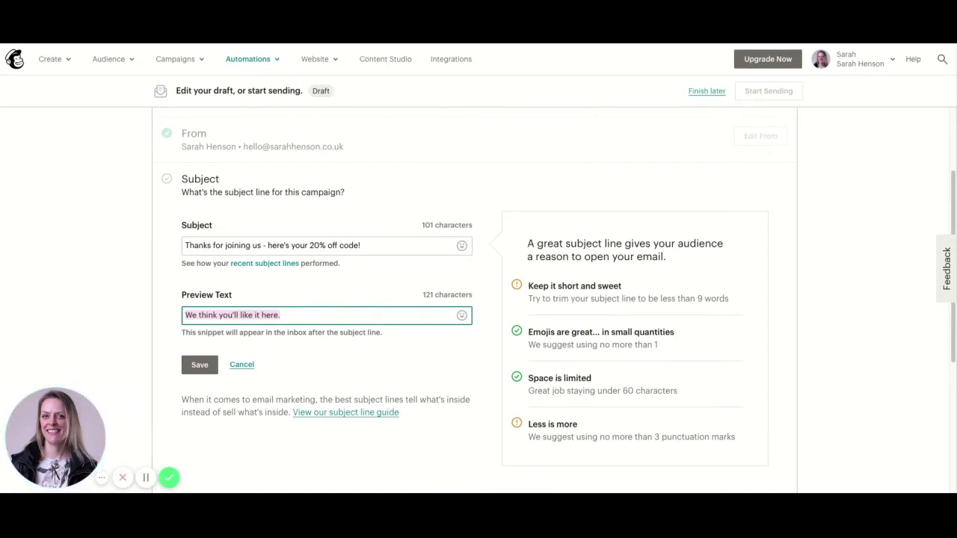
click(350, 341)
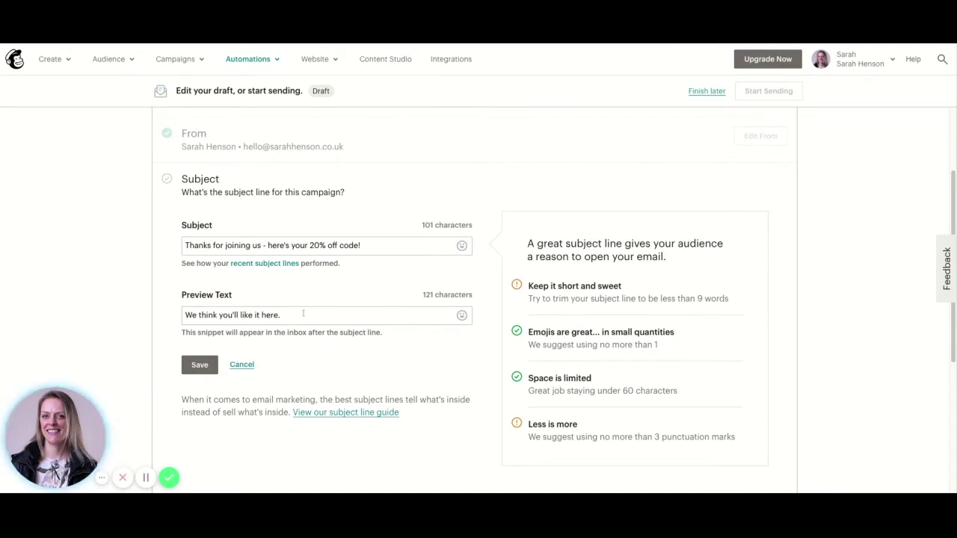
click(200, 365)
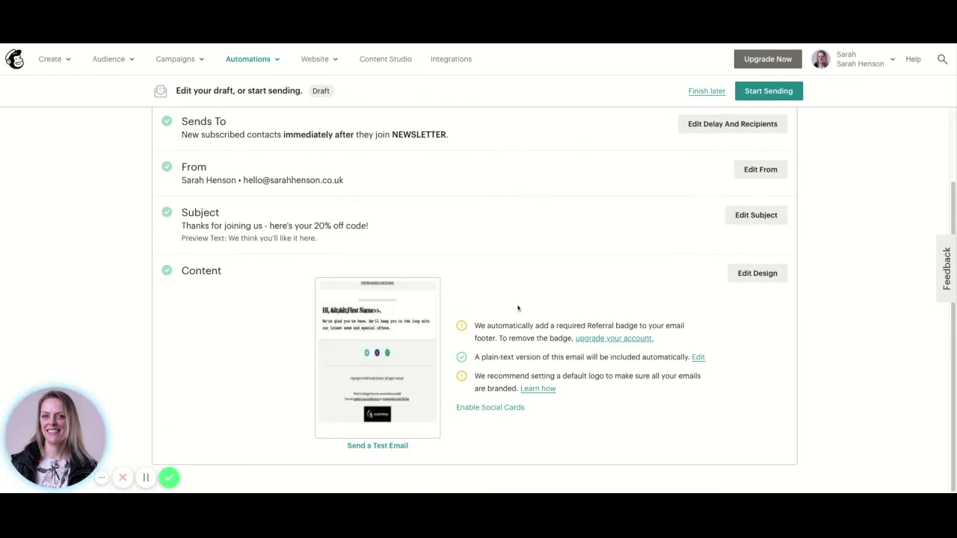
In the email design, delete the greeting heading and Logo blocks, then add a text block
click(769, 275)
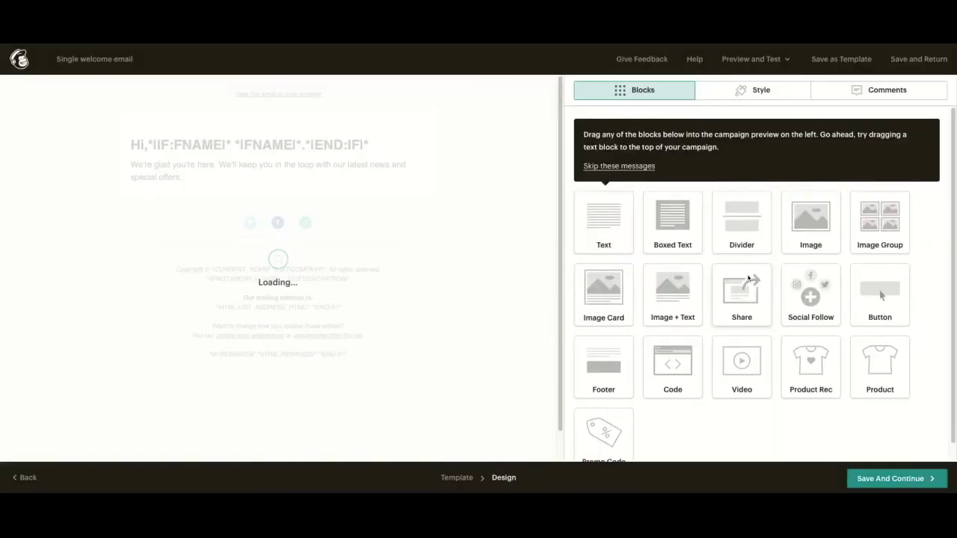
click(430, 181)
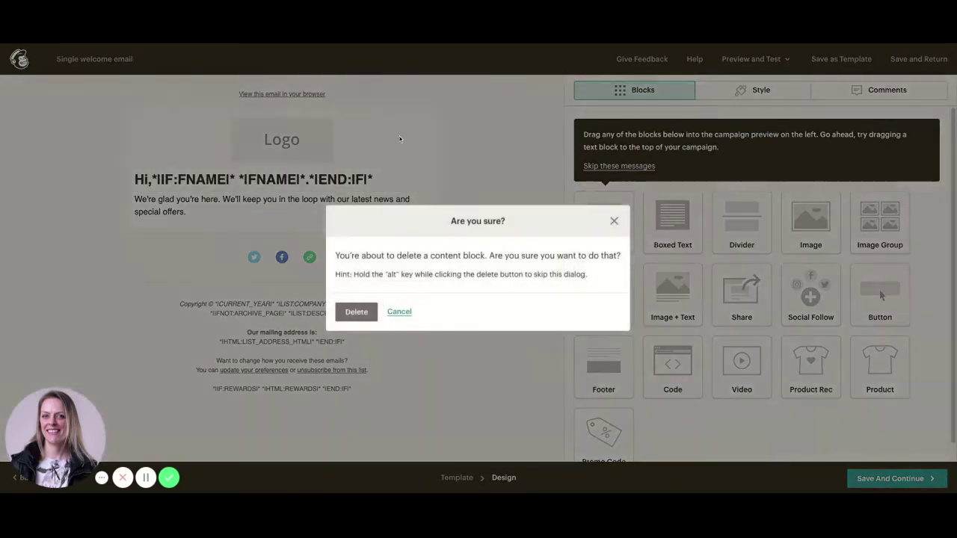
click(357, 312)
mouse_move(353, 158)
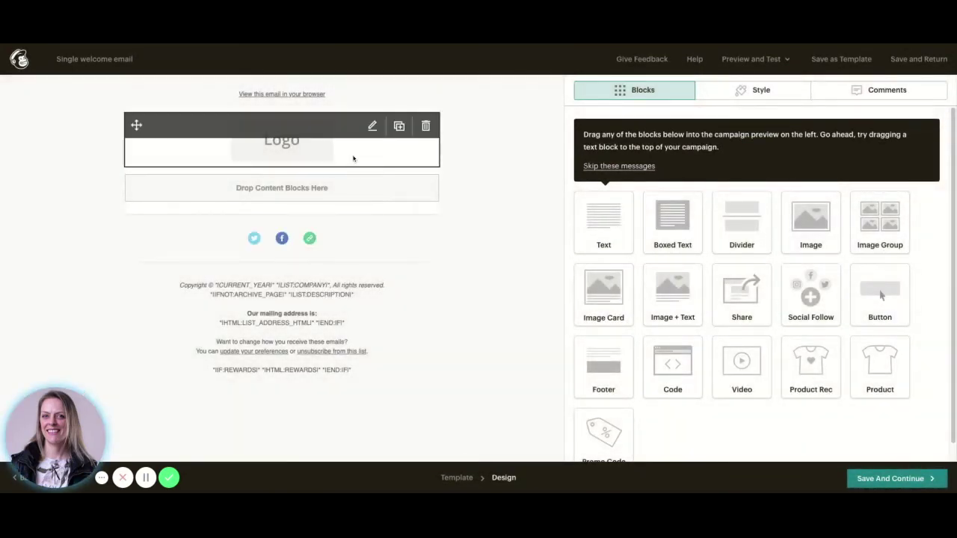
click(424, 127)
click(367, 318)
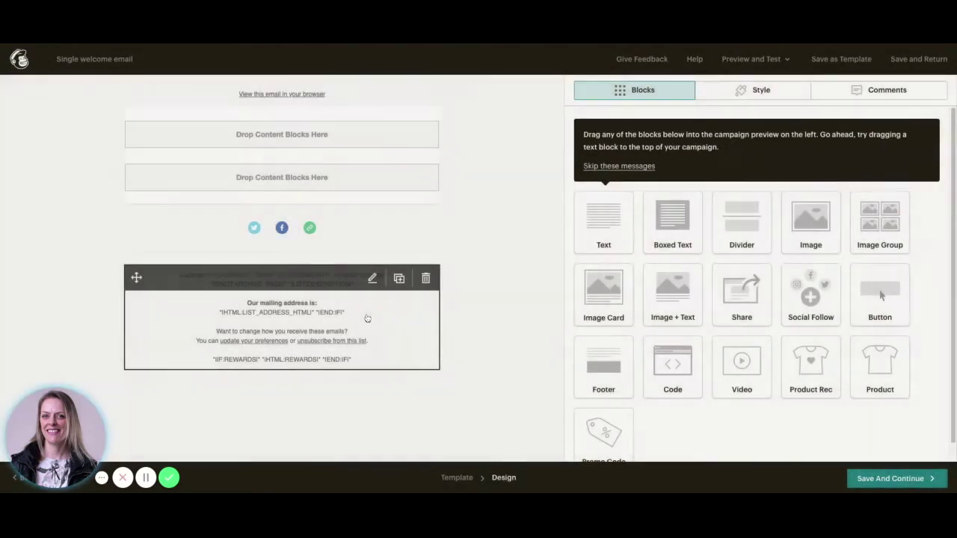
drag(604, 225, 251, 214)
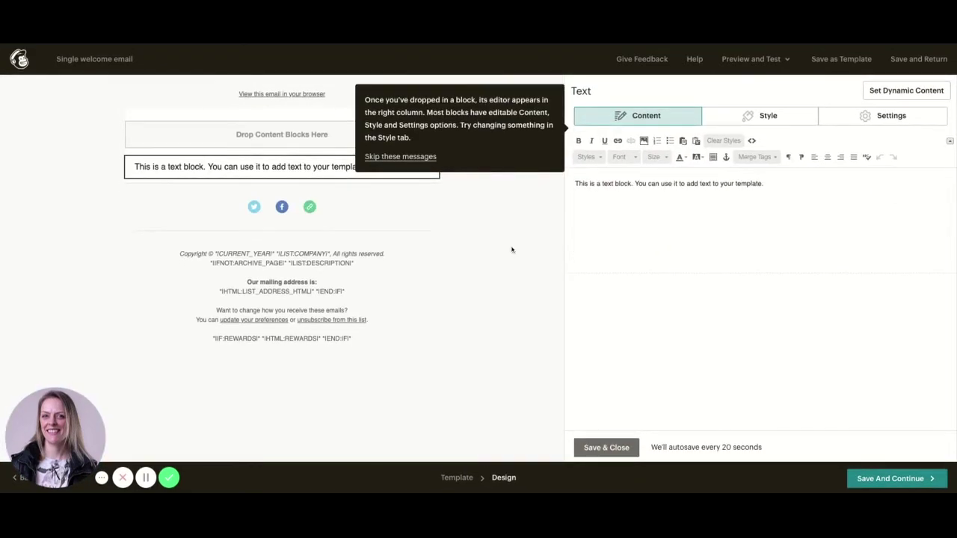
Replace the sample text with 'Hello!', a thank-you line, and discount code 20OFFDELIGHT
key(ctrl+shift+Left)
key(ctrl+shift+Left)
key(ctrl+shift+Left)
key(ctrl+shift+Left)
key(ctrl+shift+Left)
key(ctrl+shift+Left)
key(ctrl+shift+Left)
key(ctrl+shift+Left)
key(ctrl+shift+Left)
key(ctrl+shift+Left)
key(ctrl+shift+Left)
key(ctrl+shift+Left)
key(ctrl+shift+Left)
key(ctrl+shift+Left)
key(ctrl+shift+Left)
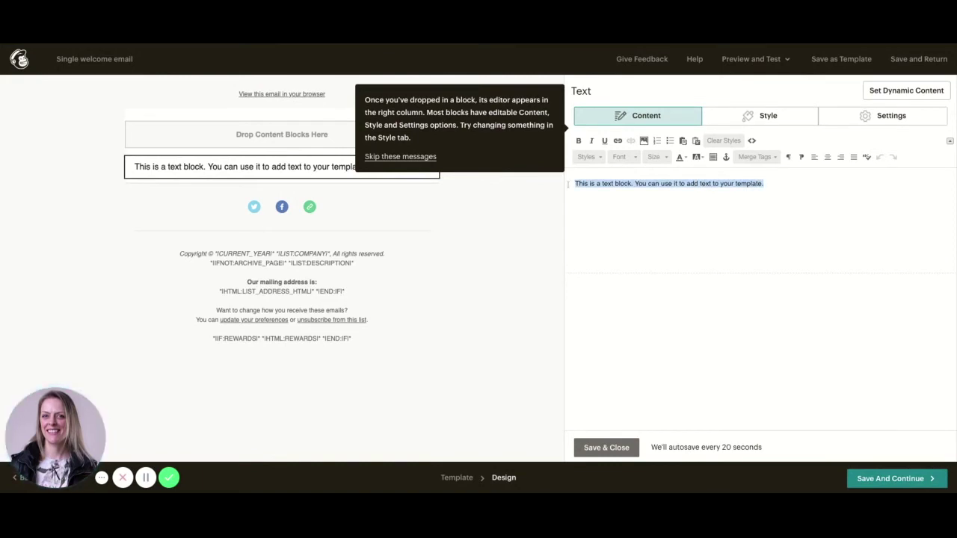
text(Hello!)
key(Return)
text(Th)
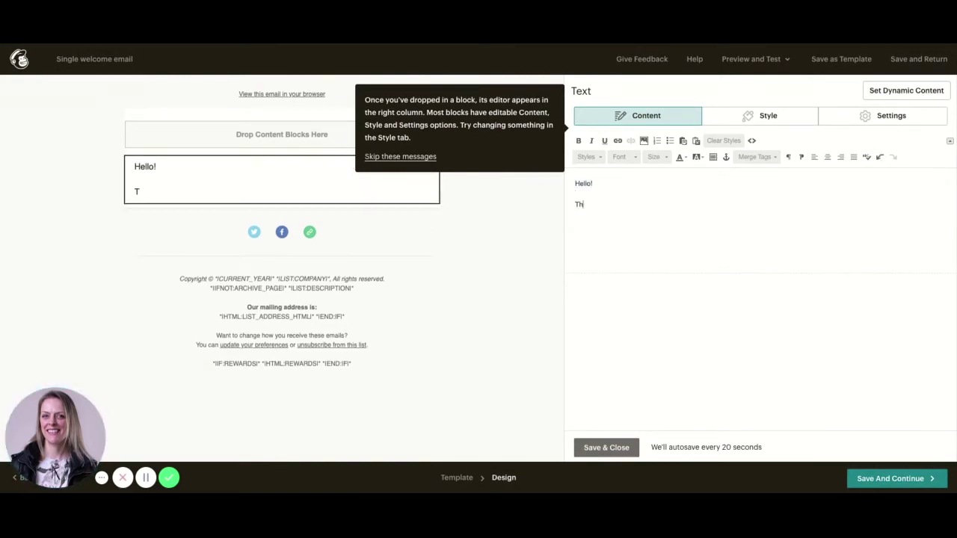
text(anks for signing up to he)
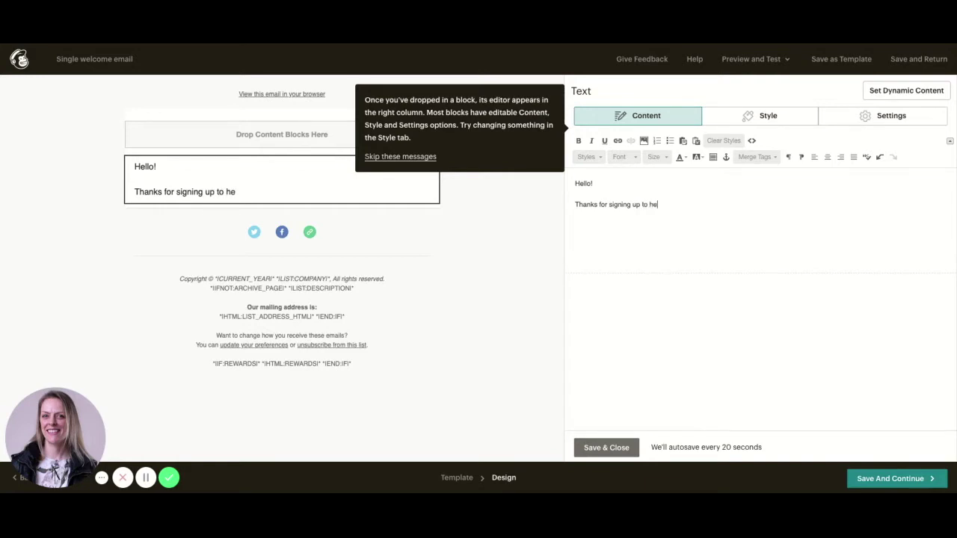
text(ar more from )
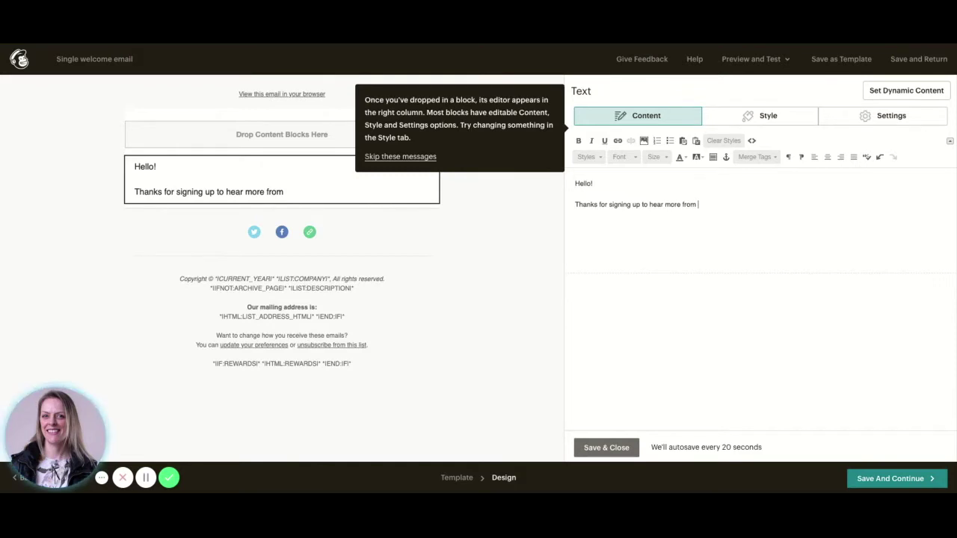
text(Delightful)
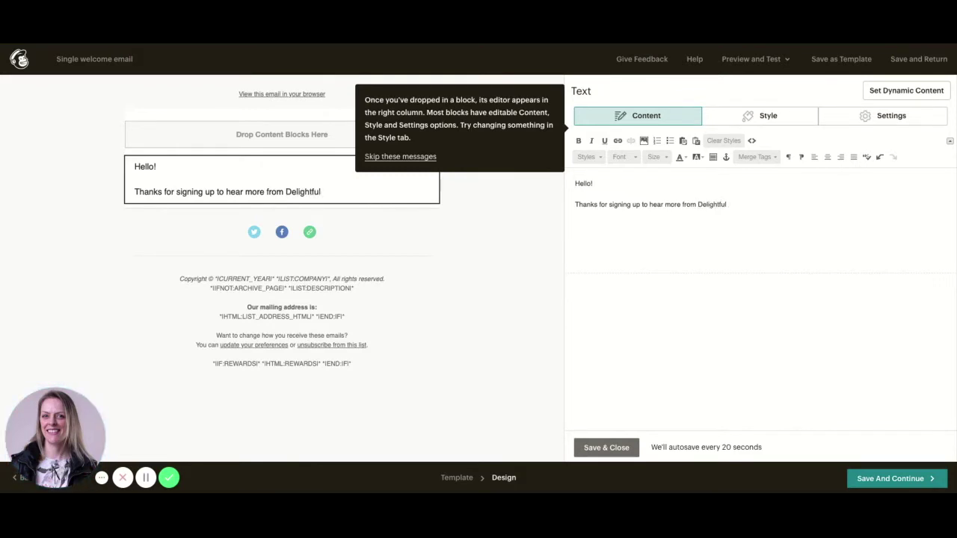
text( Dishes.)
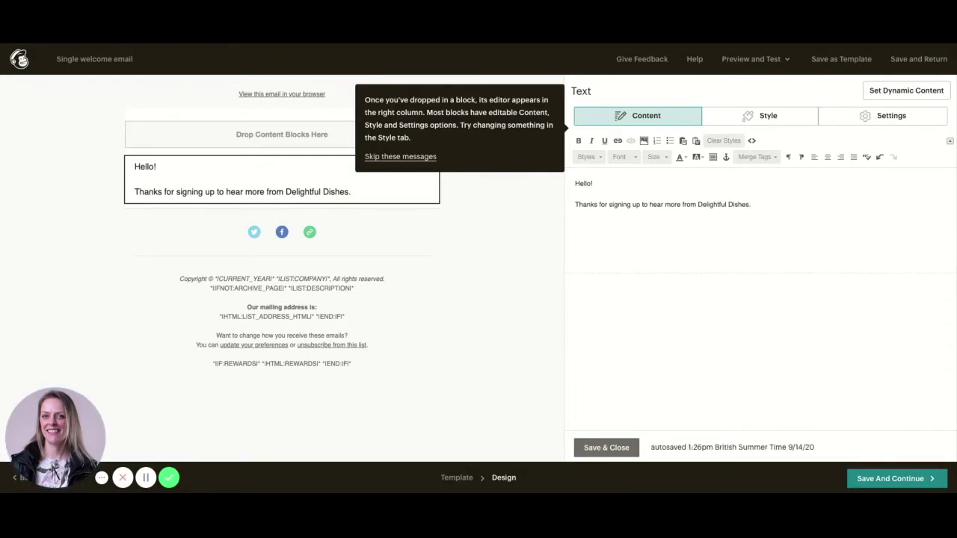
key(Return)
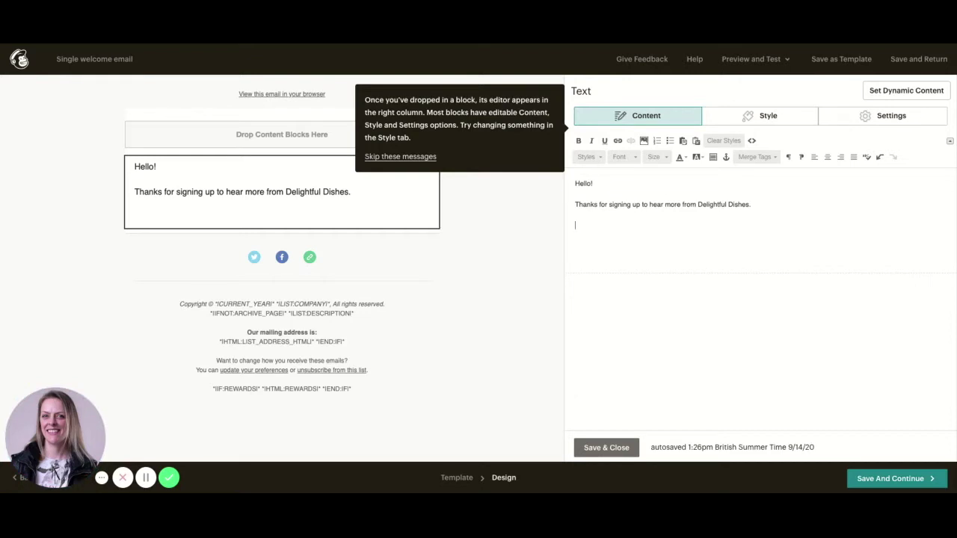
text(Here's your )
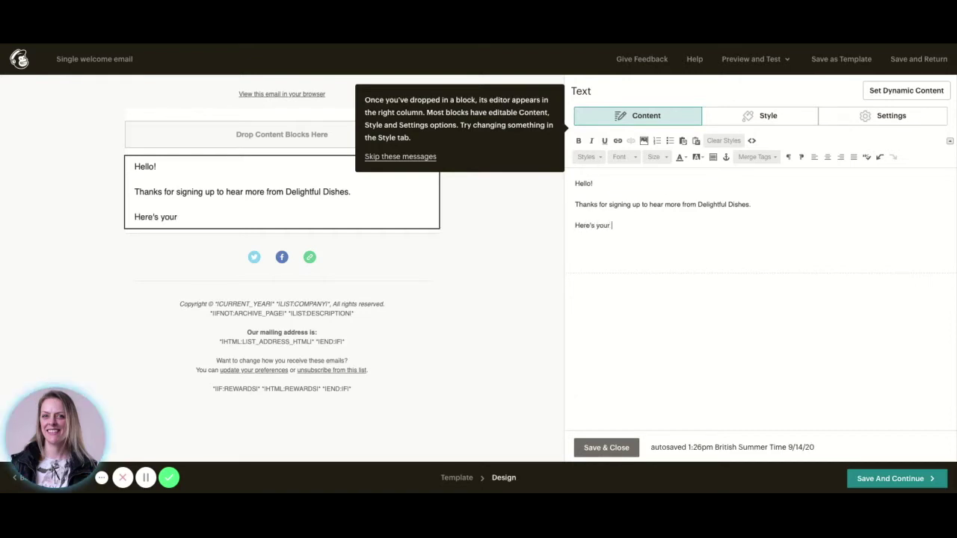
text(discount)
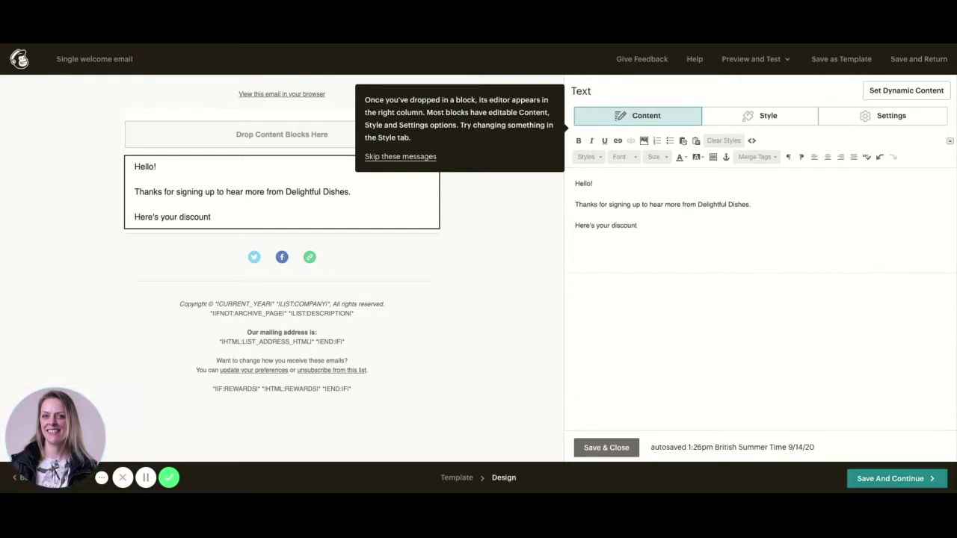
text( code)
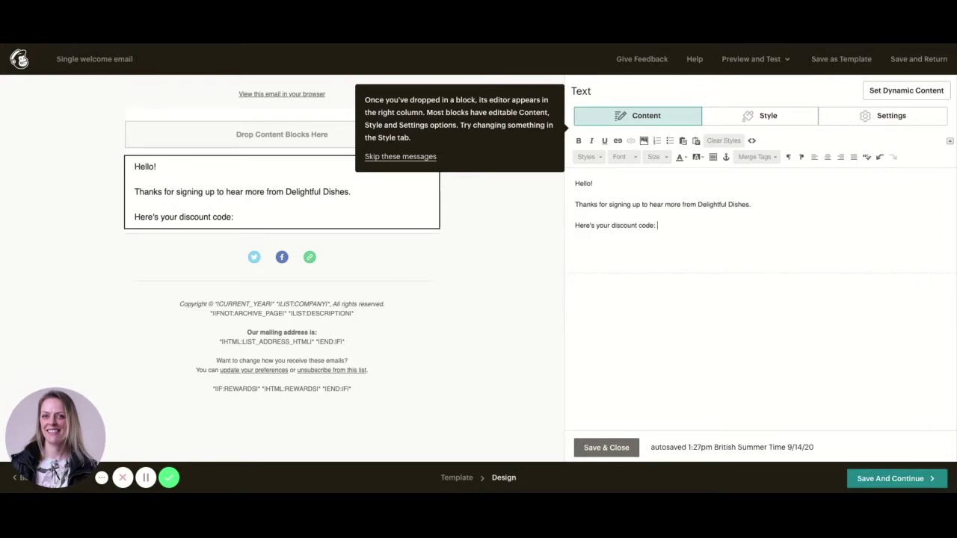
text(: 20OFFDELIGHT)
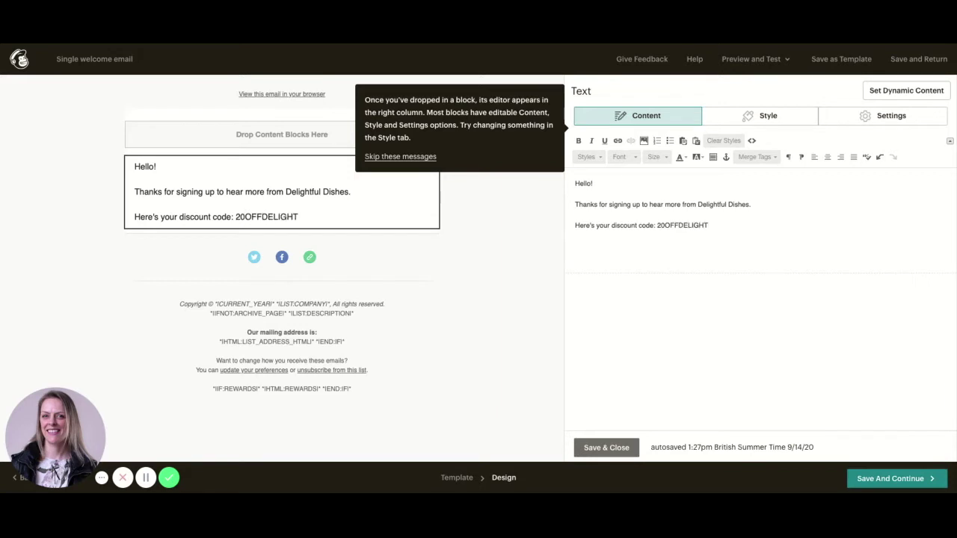
Add 'Have fun shopping!' and a line recommending the Delightful Energy bar guide
key(Return)
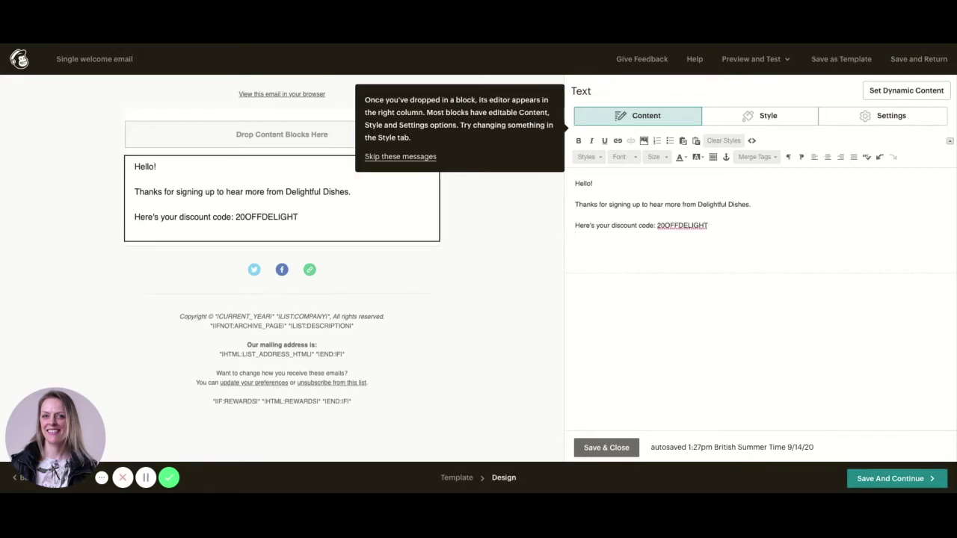
text(Have )
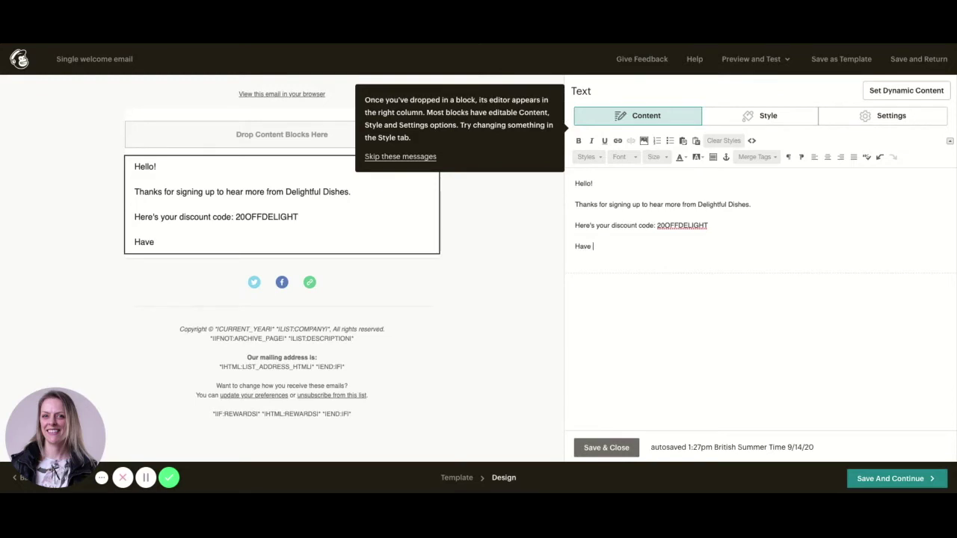
text(fun shopping!)
key(Return)
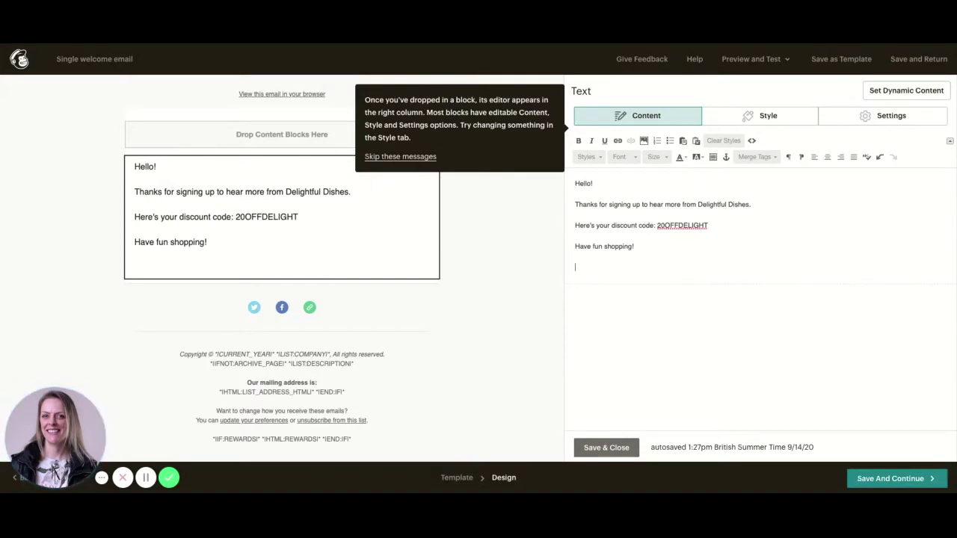
text(He)
key(BackSpace)
key(BackSpace)
text(You might also like this)
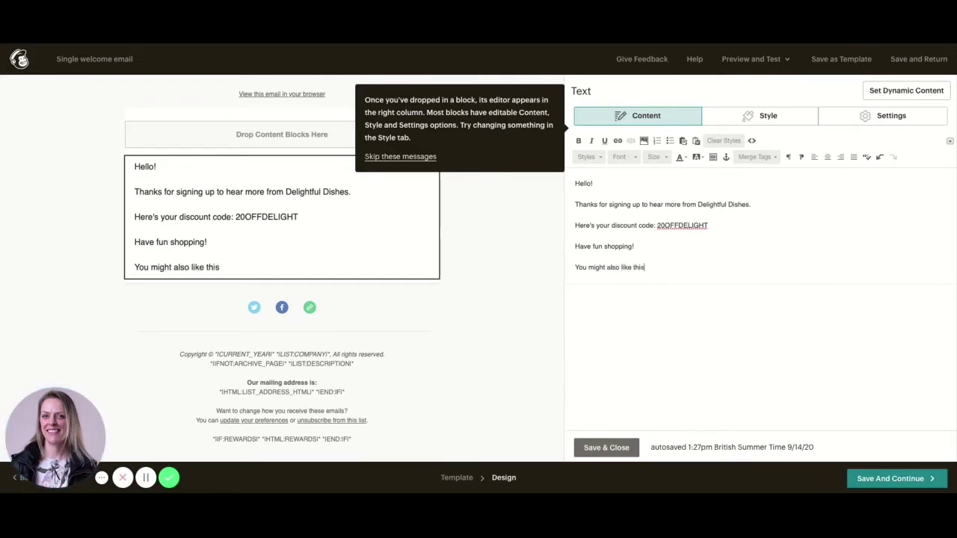
text( guide on how to ge)
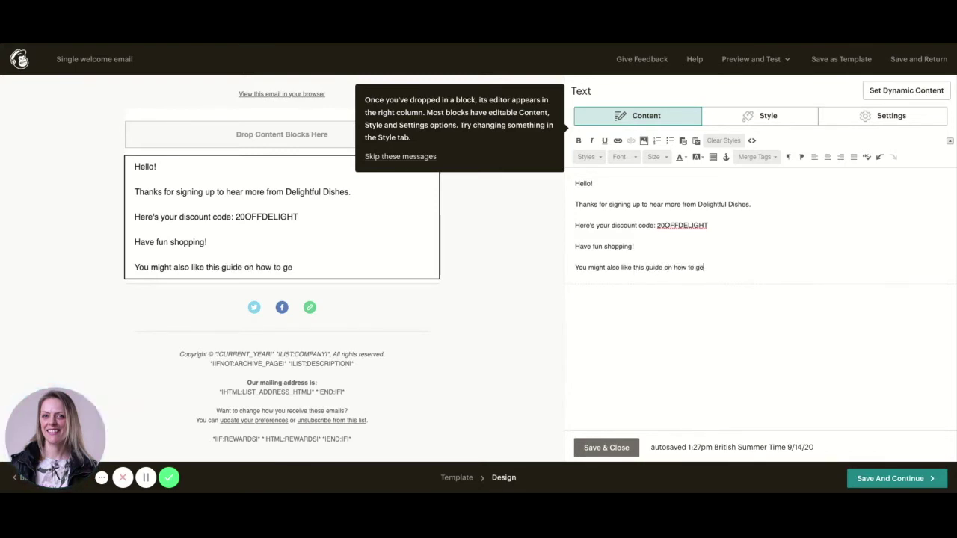
text(t the best from your Delight)
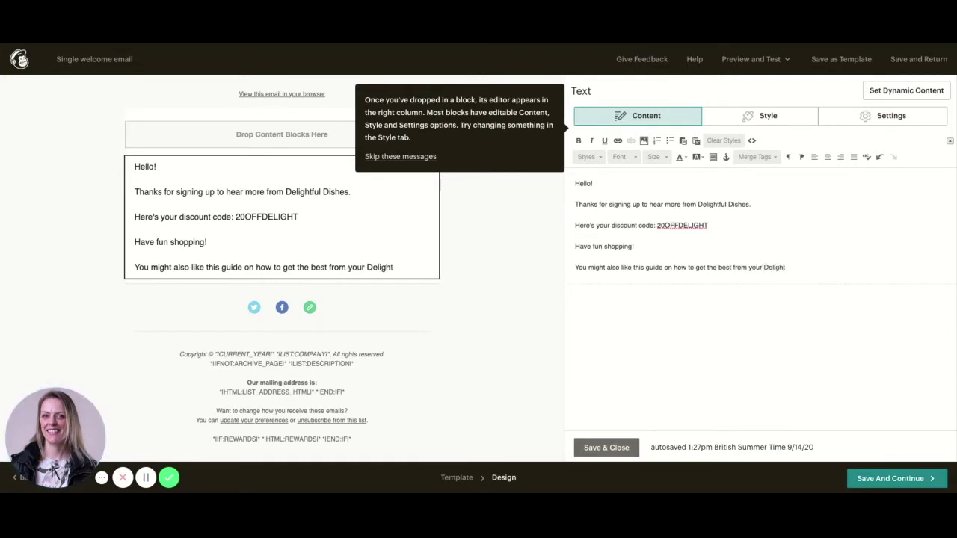
text(ful Energy)
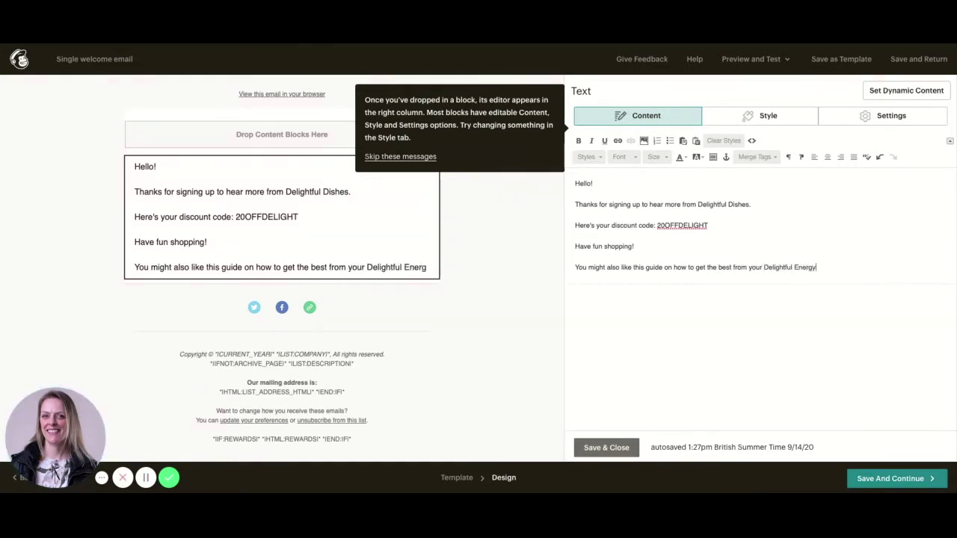
text( bars.)
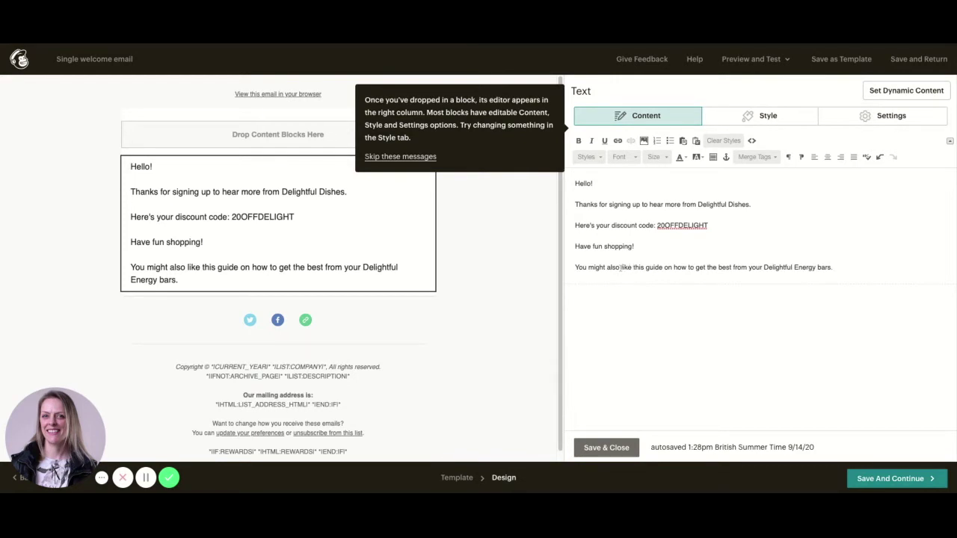
drag(628, 268, 662, 268)
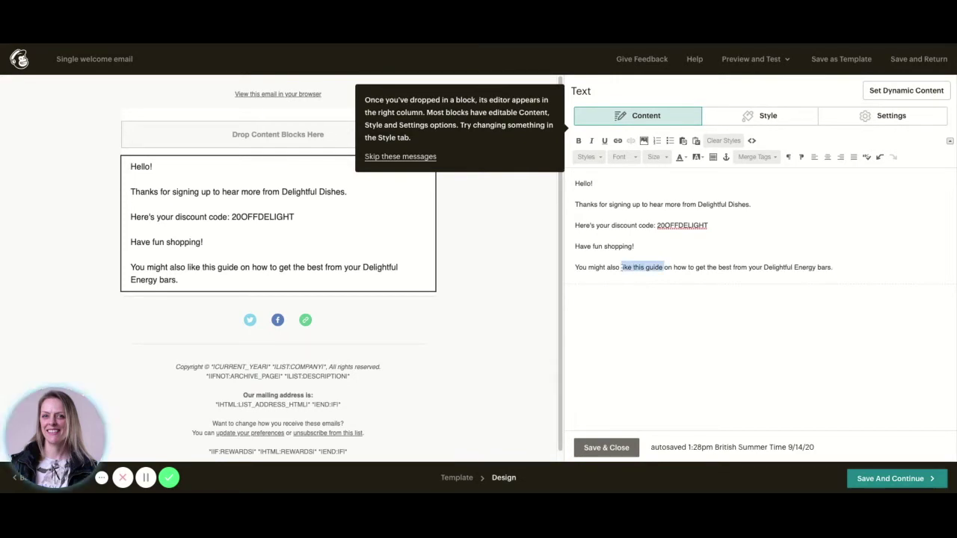
Link the words 'like this guide' to the https website address
click(618, 142)
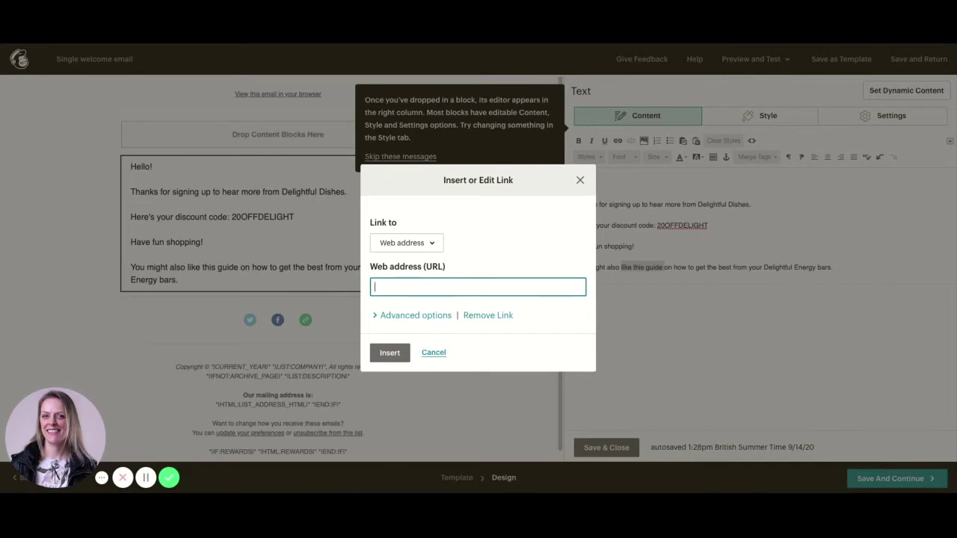
text(rahhenson.co.uk)
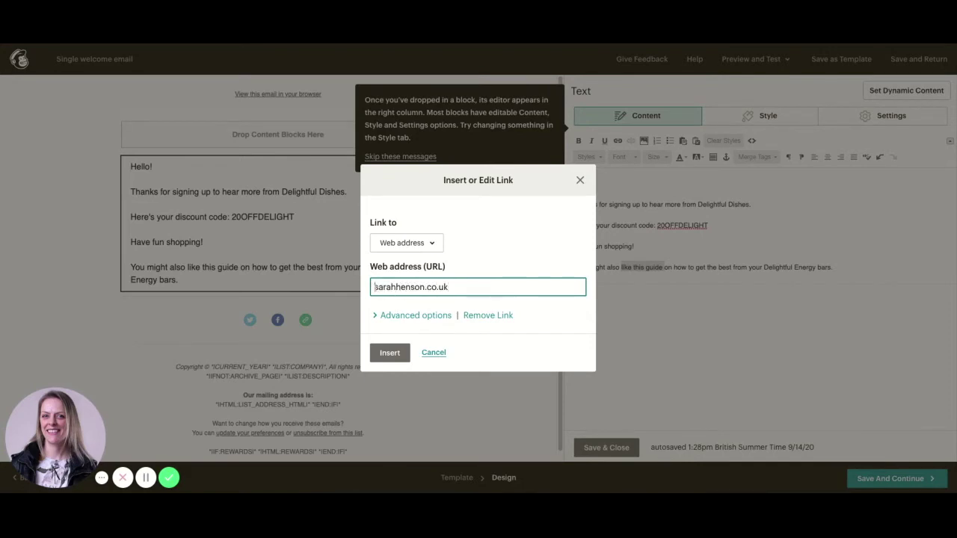
click(375, 287)
text(https://)
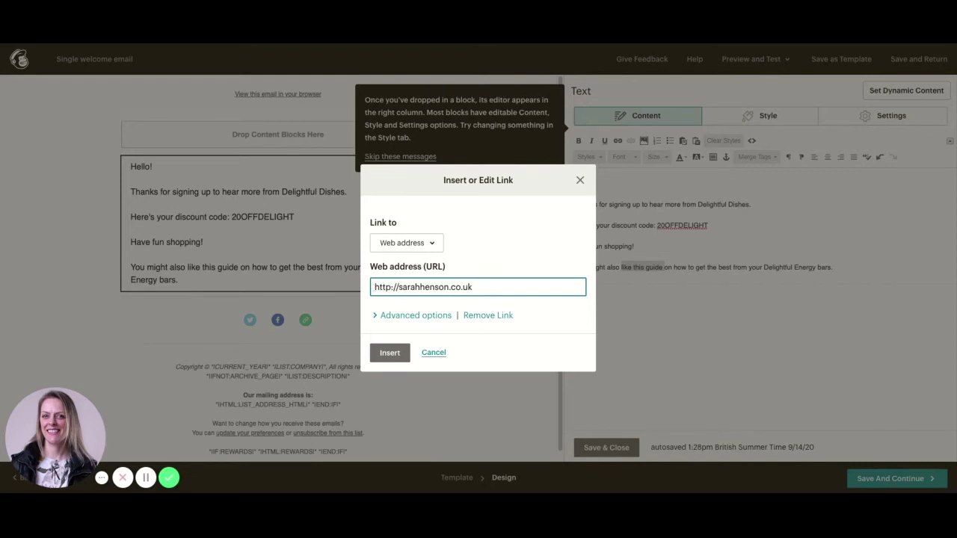
text(s)
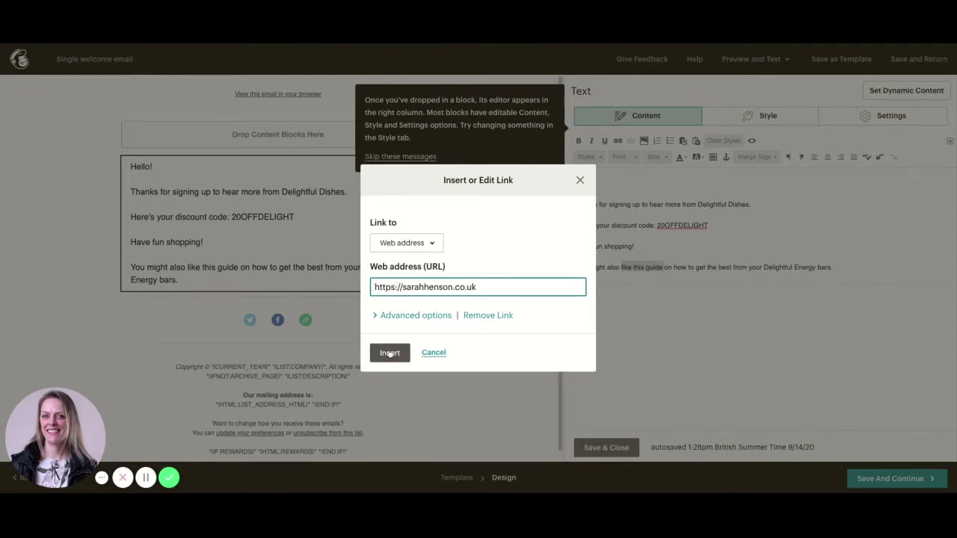
click(389, 353)
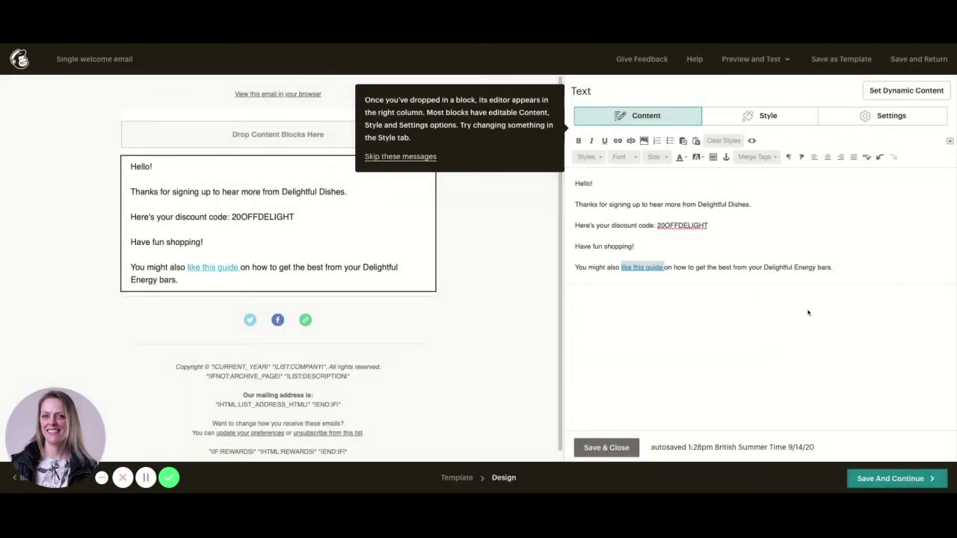
Add the closing line 'Let me know your favourite flavour!' and a sign-off name
click(874, 263)
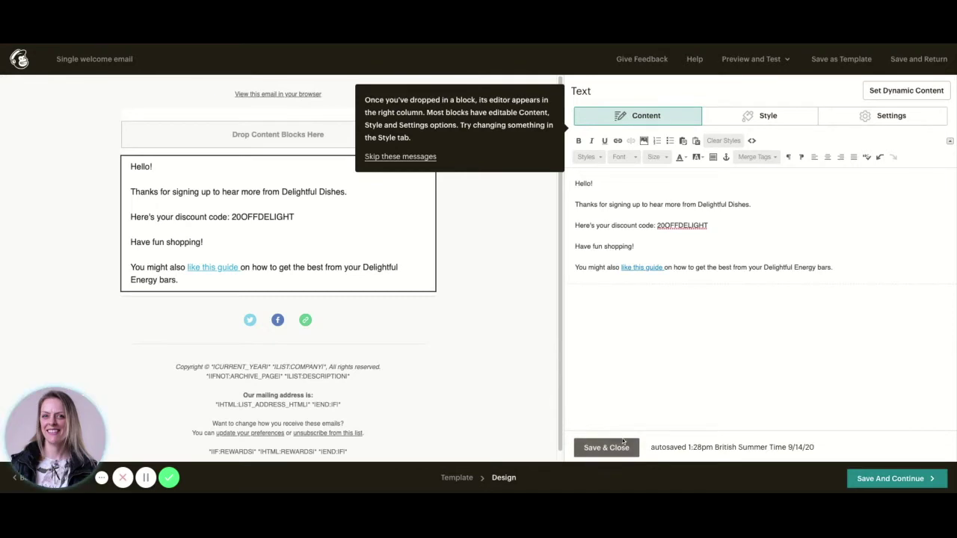
key(Return)
text(Le)
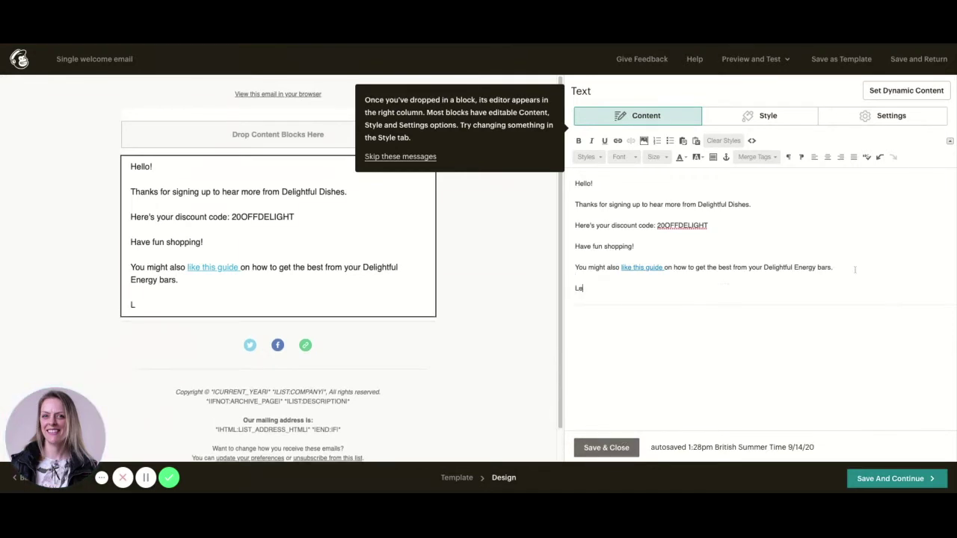
text(t me know your )
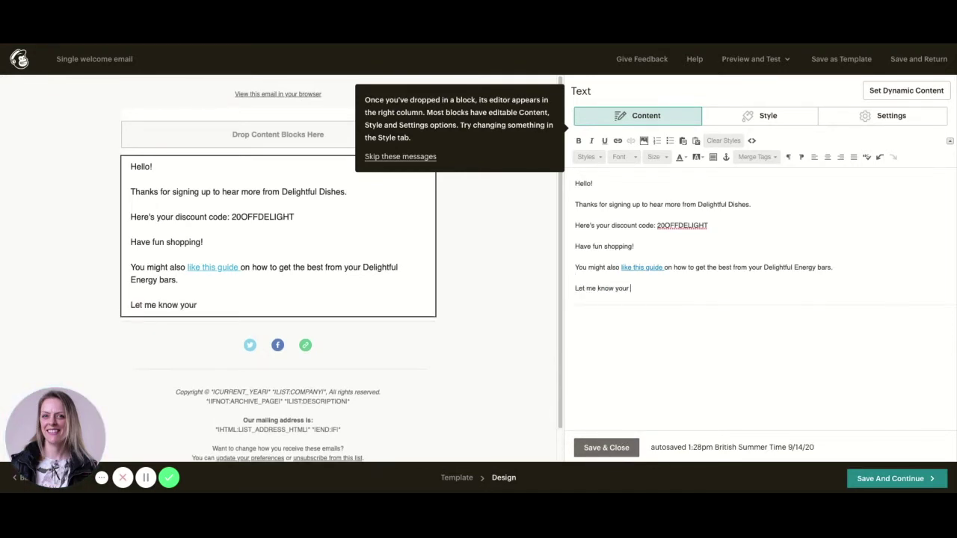
text(favourite flavou)
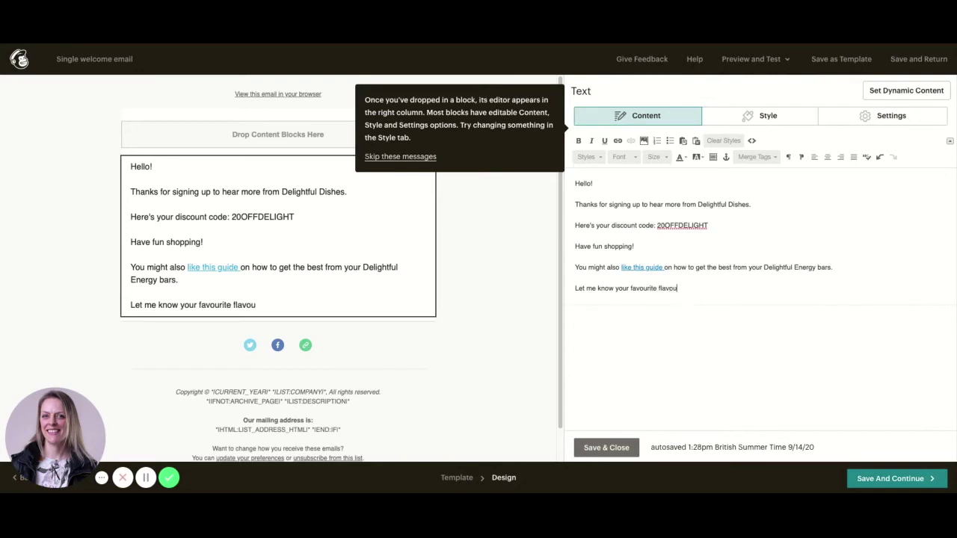
text(r!)
key(Return)
text(S)
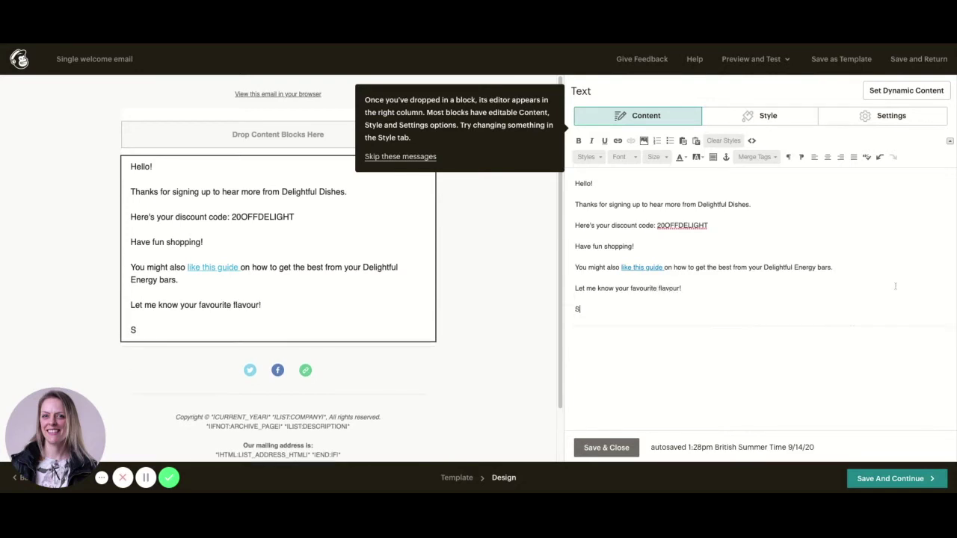
text(arah)
Save the text, then add a 'Shop Now' button below it linking to the website
click(602, 449)
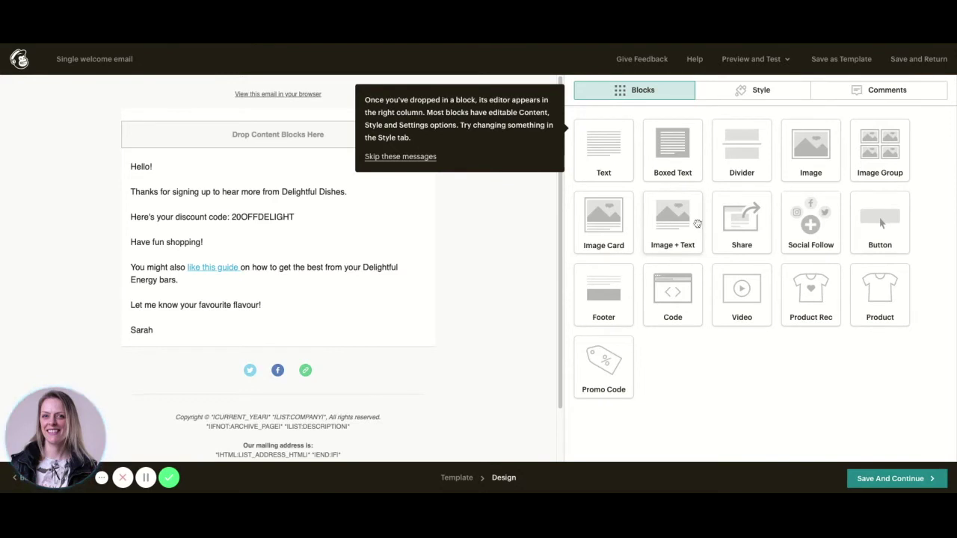
drag(883, 225, 265, 365)
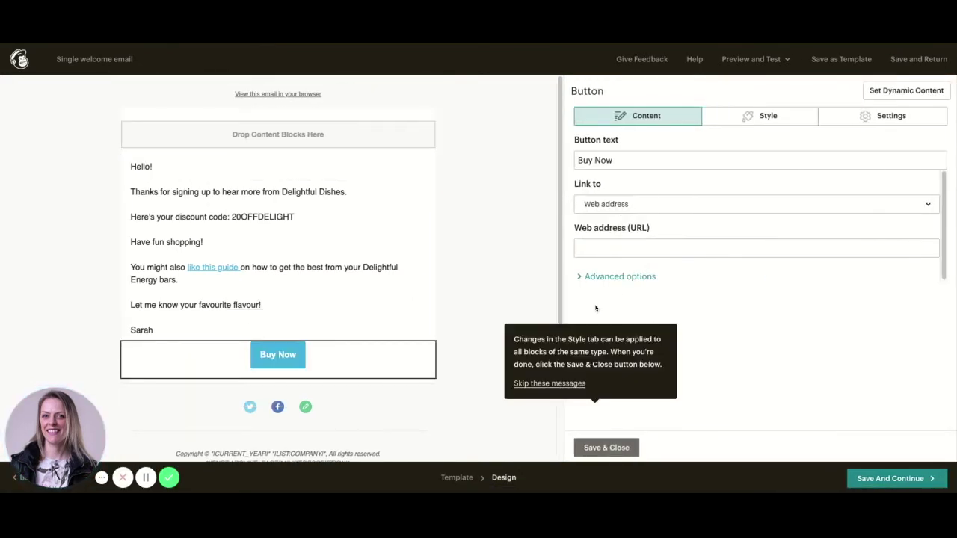
triple_click(626, 160)
text(Shop Now)
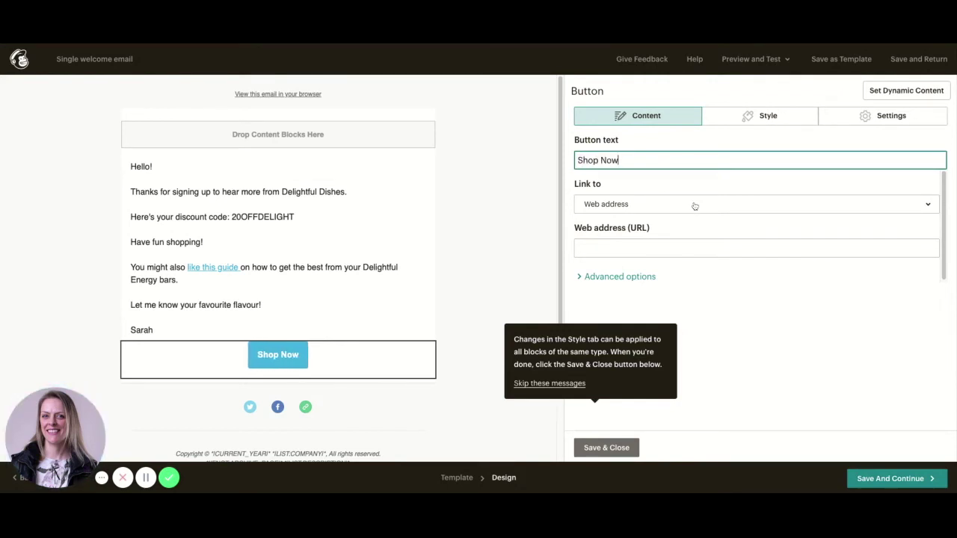
click(625, 249)
text(h)
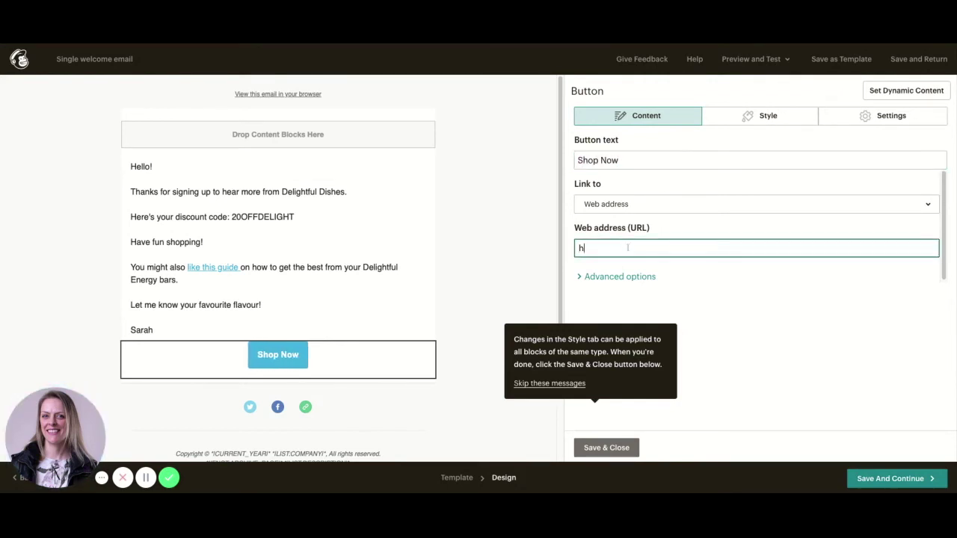
text(ttps://sarahhenson.co.uk)
click(805, 285)
Give the button a red background in Style and save it
click(778, 121)
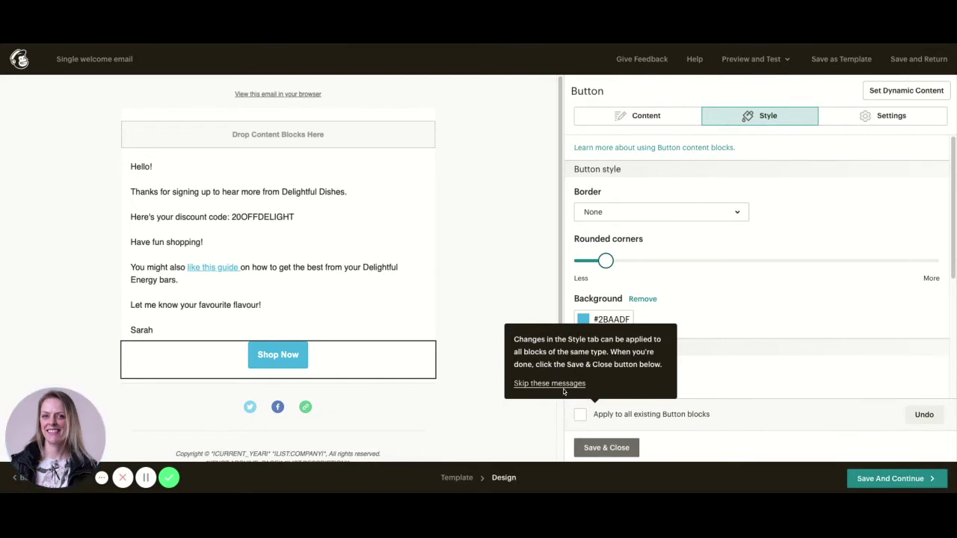
click(568, 384)
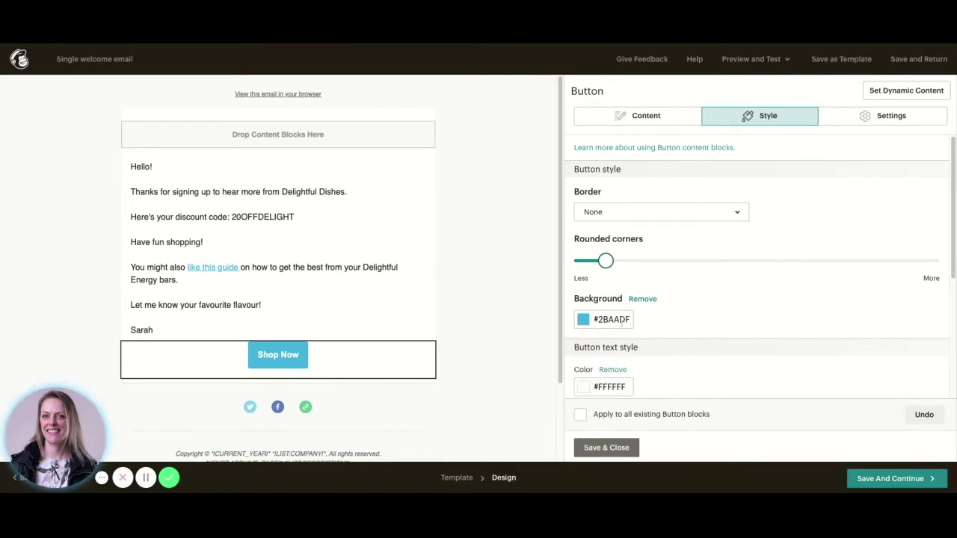
click(586, 320)
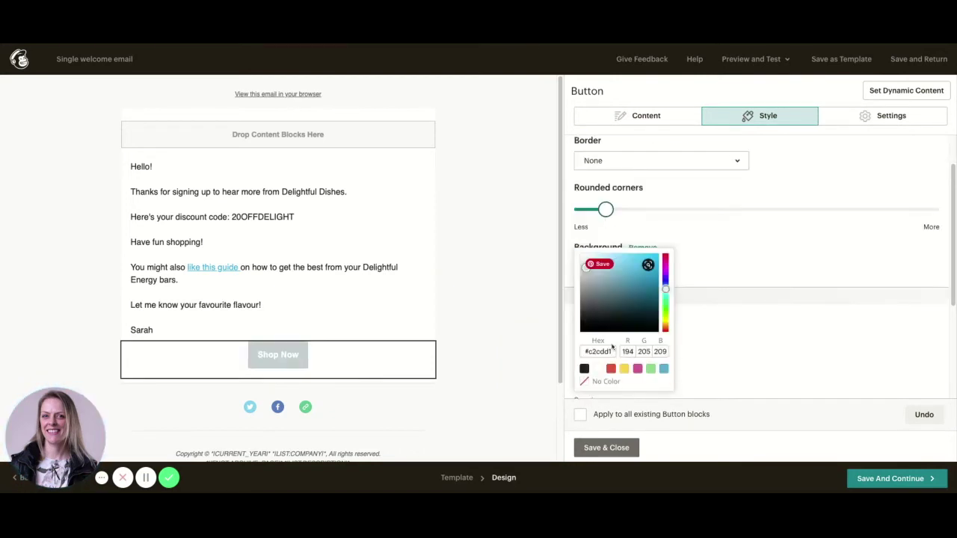
click(611, 369)
click(735, 301)
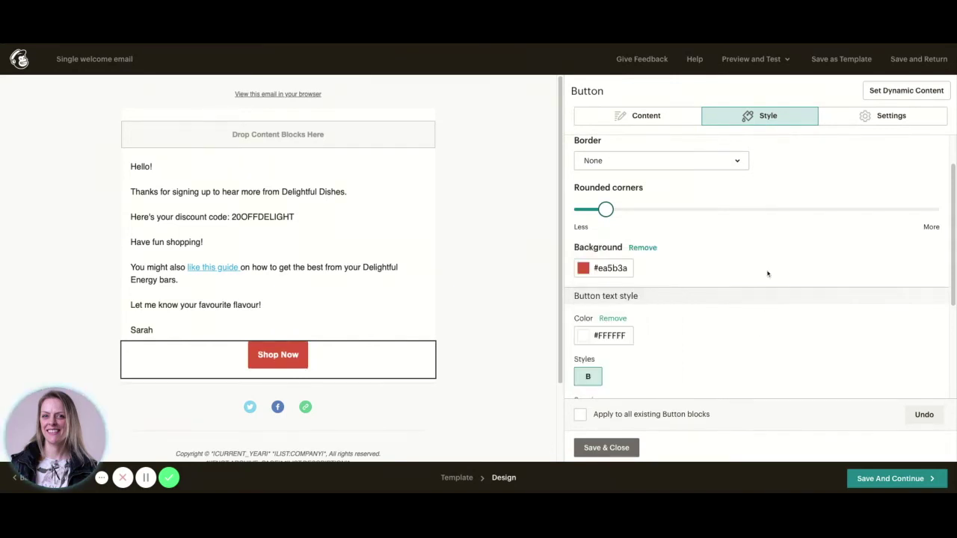
scroll(767, 274, down, 3)
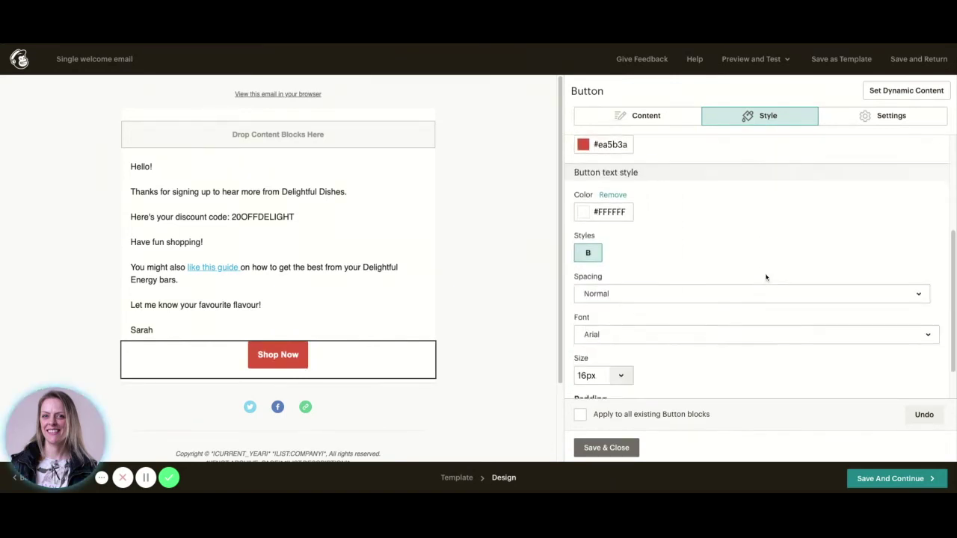
click(606, 448)
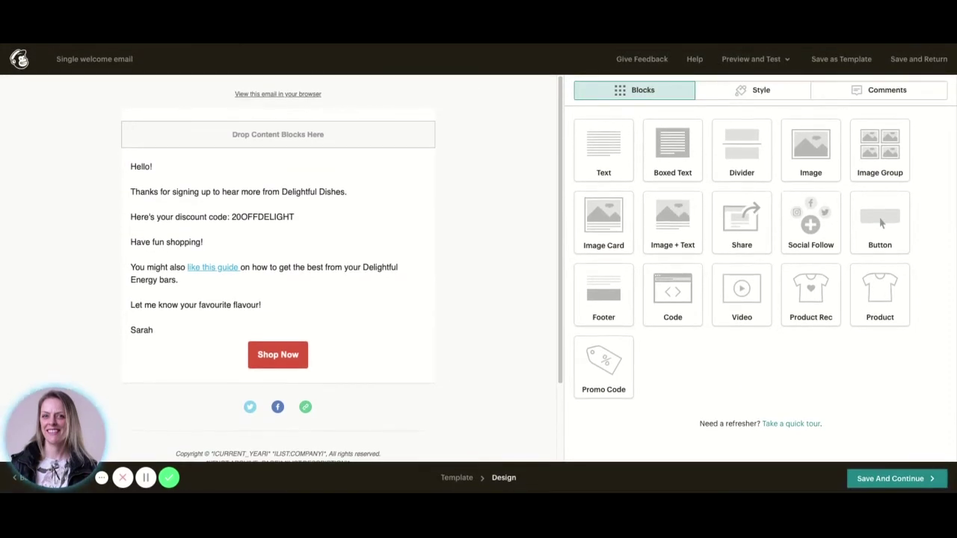
Save the email design and start the welcome automation for NEWSLETTER subscribers
click(901, 481)
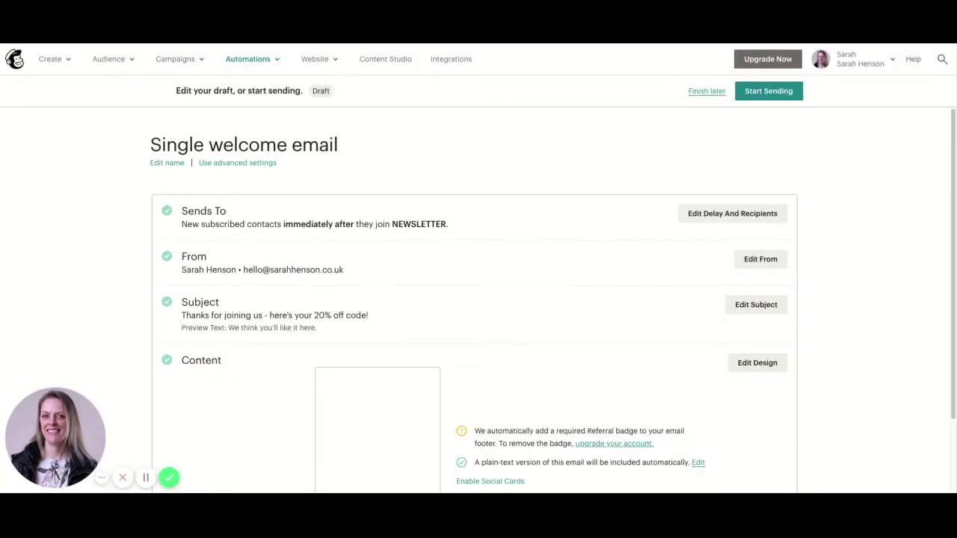
scroll(433, 354, down, 2)
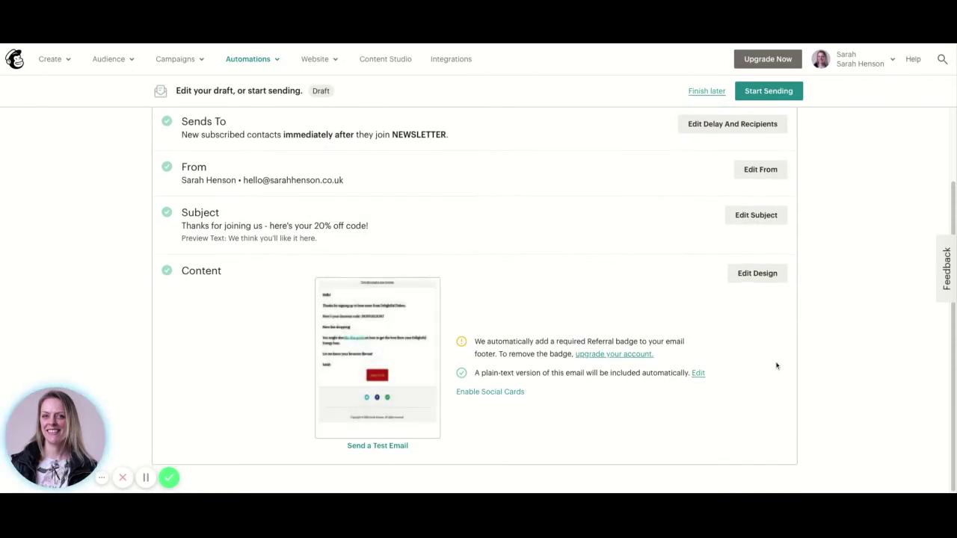
scroll(750, 374, up, 2)
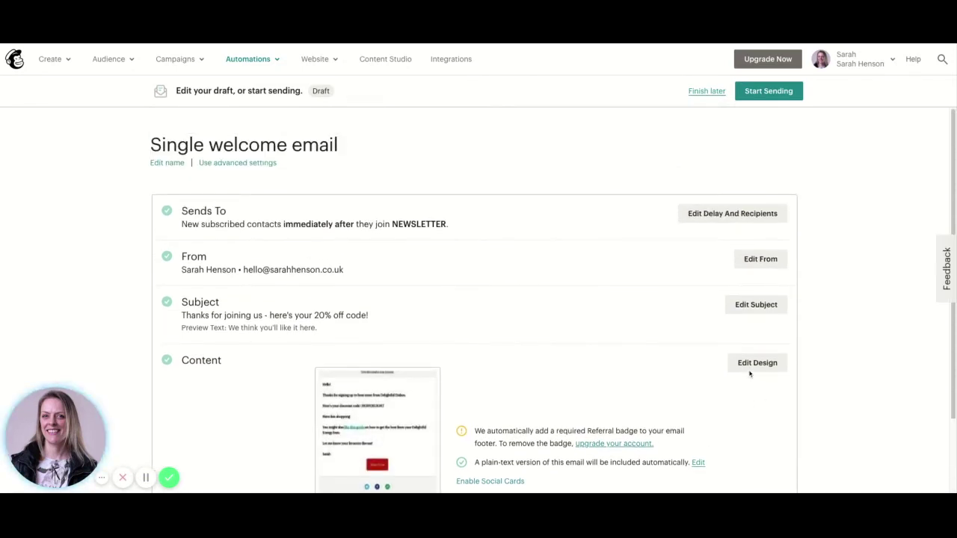
click(757, 97)
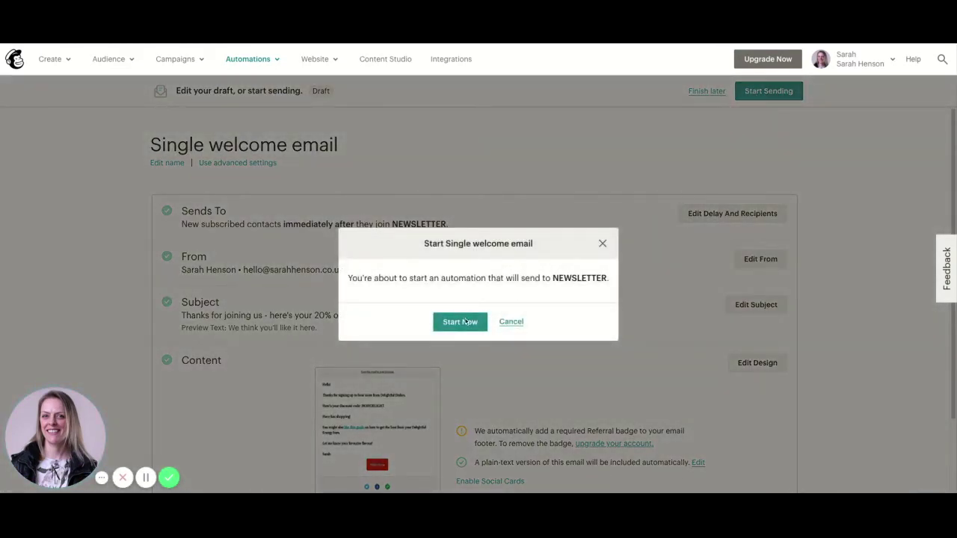
click(460, 322)
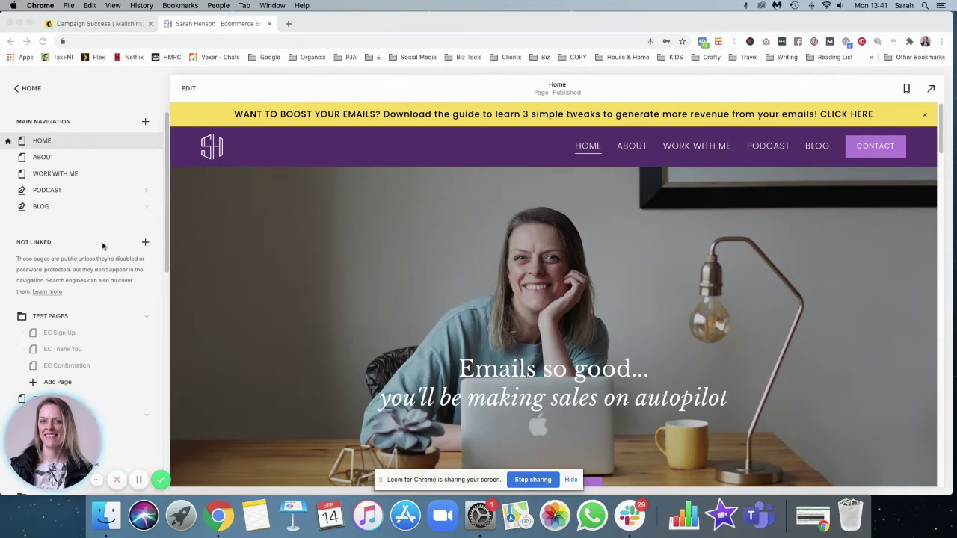
From the site's Pages list, add a blank page under Test Pages
scroll(120, 228, down, 3)
scroll(120, 224, up, 1)
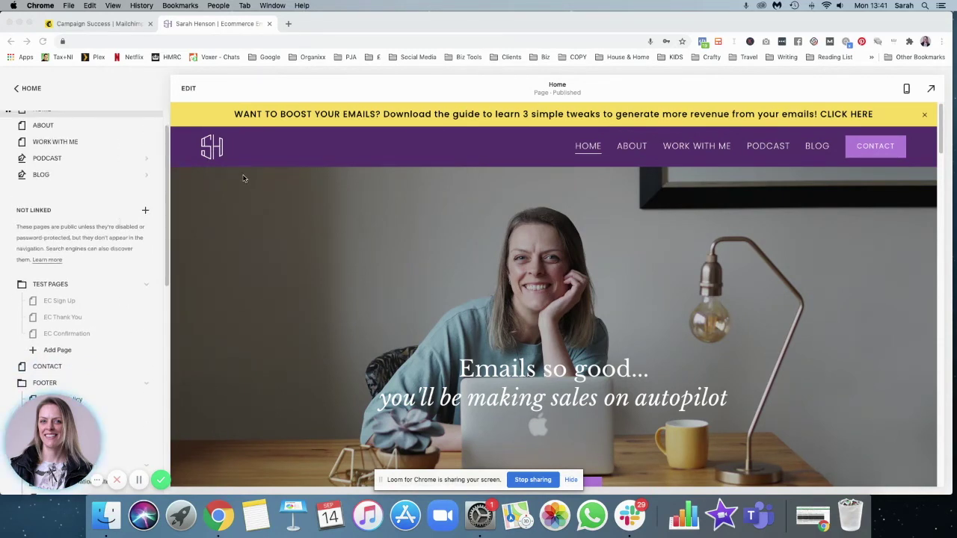
scroll(143, 239, up, 1)
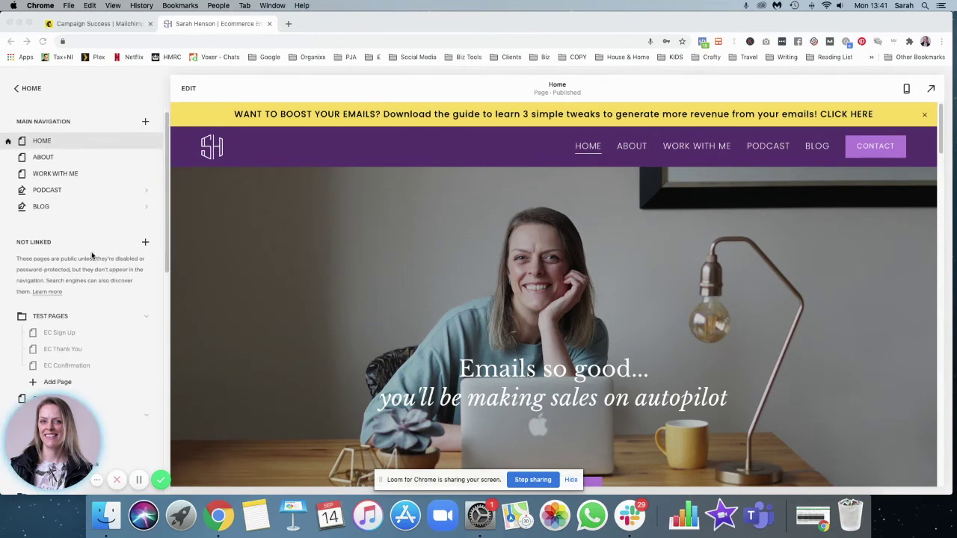
click(17, 90)
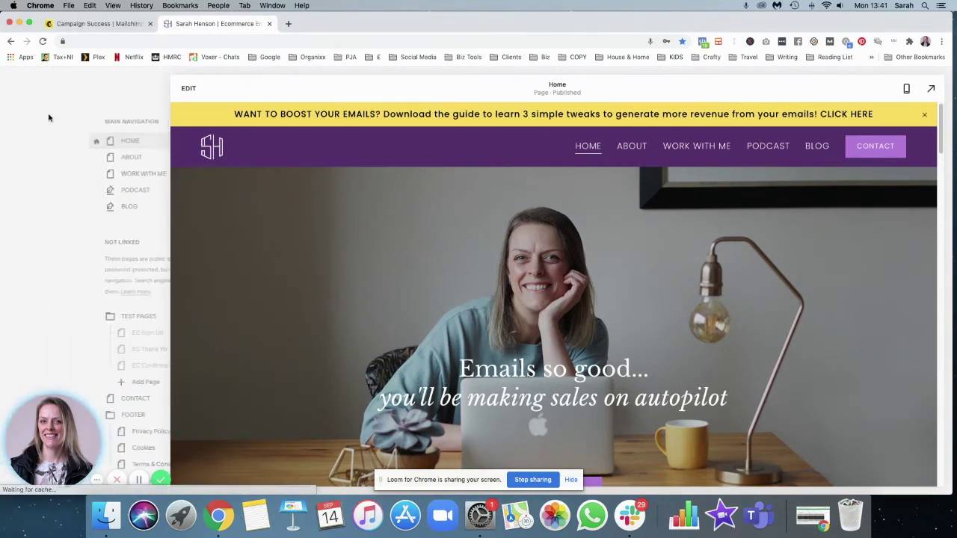
click(33, 155)
scroll(48, 160, down, 5)
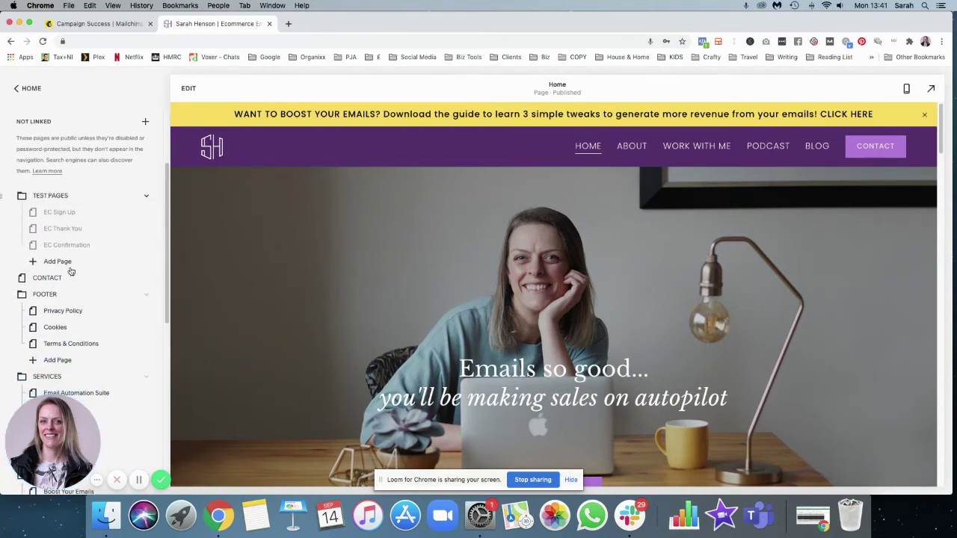
click(66, 261)
click(66, 244)
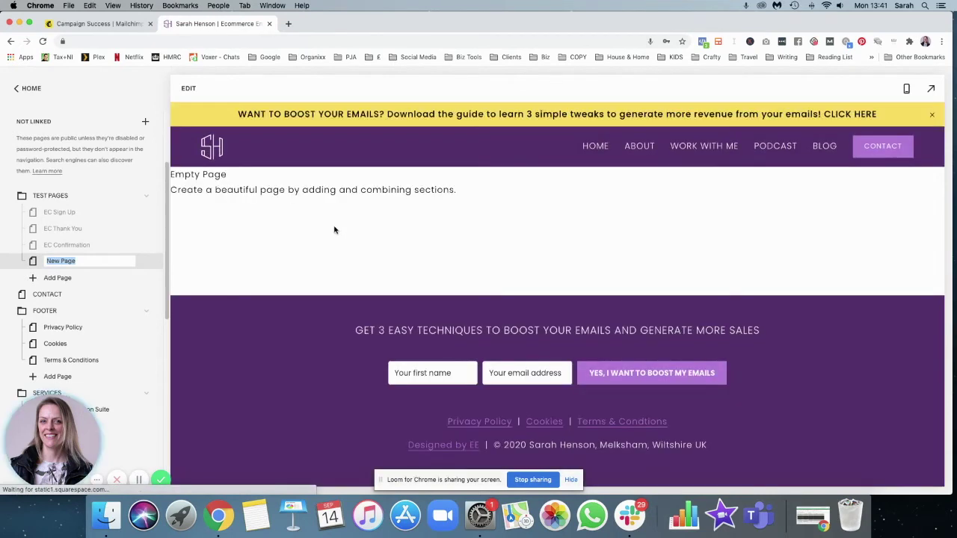
Name the new page 'Delightful Dishes Sign Up' and open it for editing
text(TES)
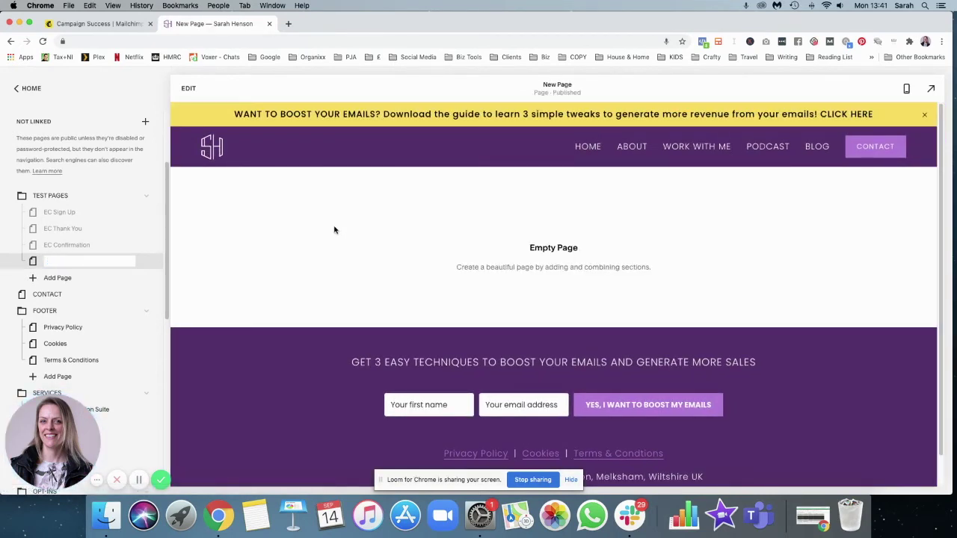
key(BackSpace)
key(BackSpace)
key(BackSpace)
text(Deligh)
text(tfu;)
text( Dishes Sign Up)
key(Return)
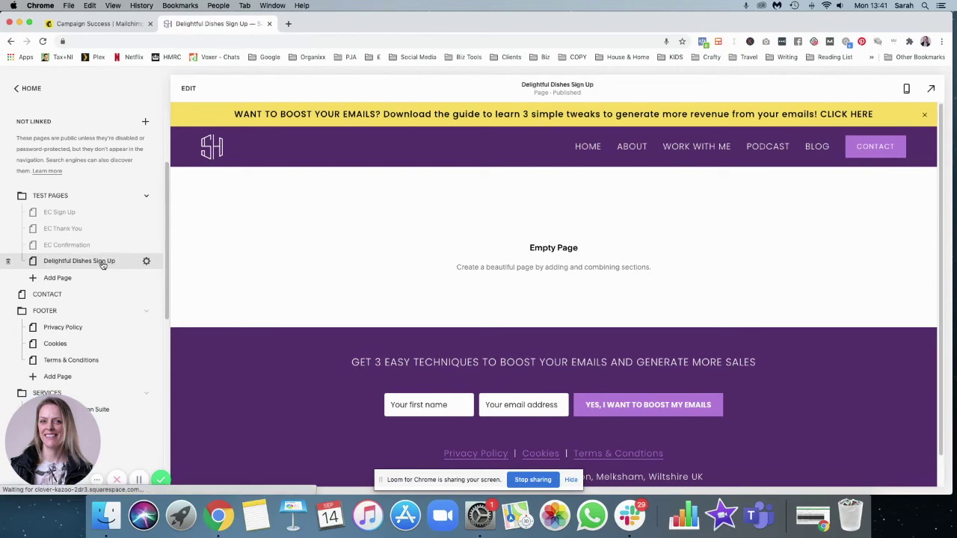
click(189, 88)
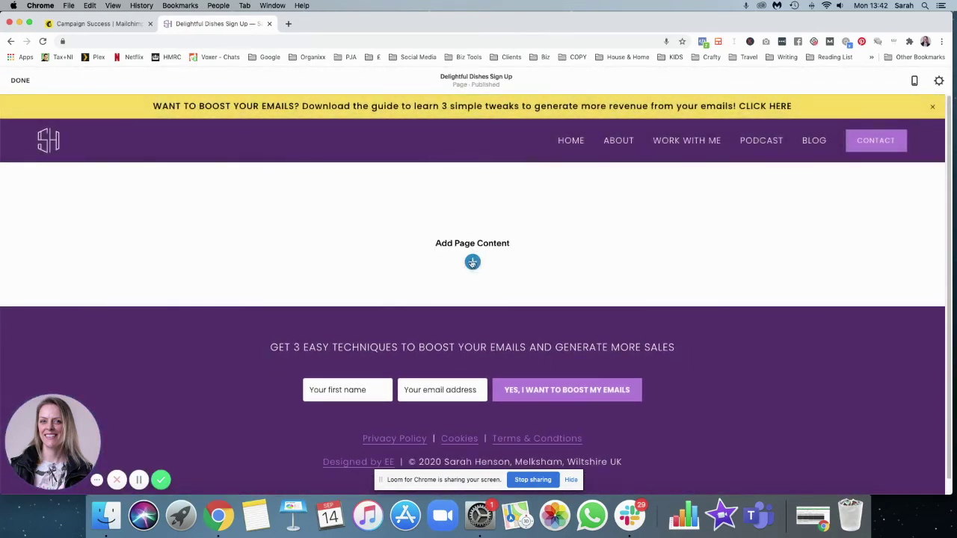
Insert a Form block into a new blank section on the empty page
click(472, 263)
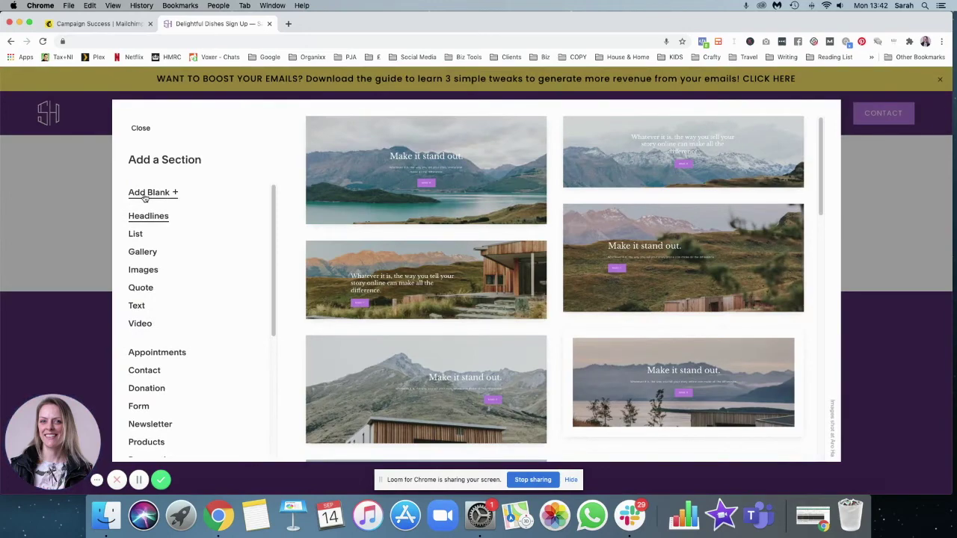
click(145, 195)
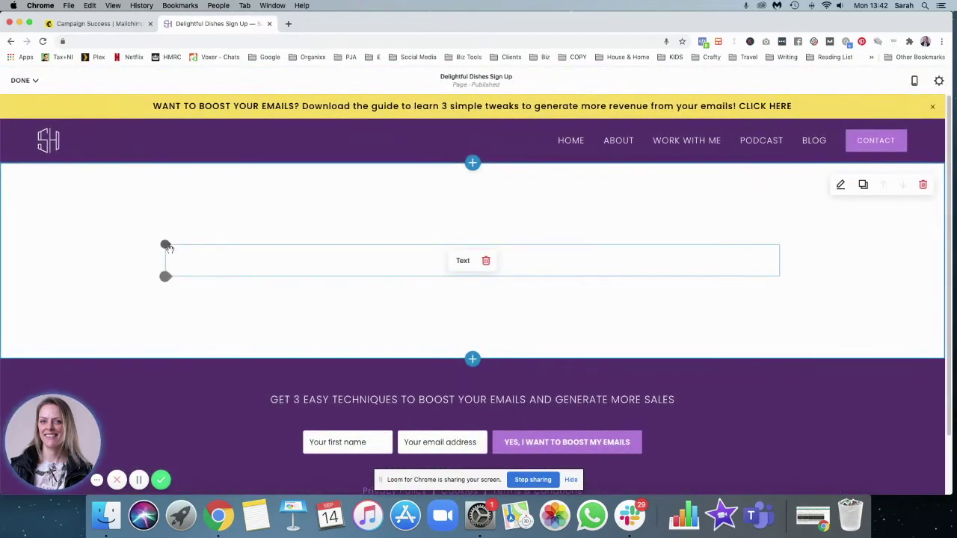
click(166, 246)
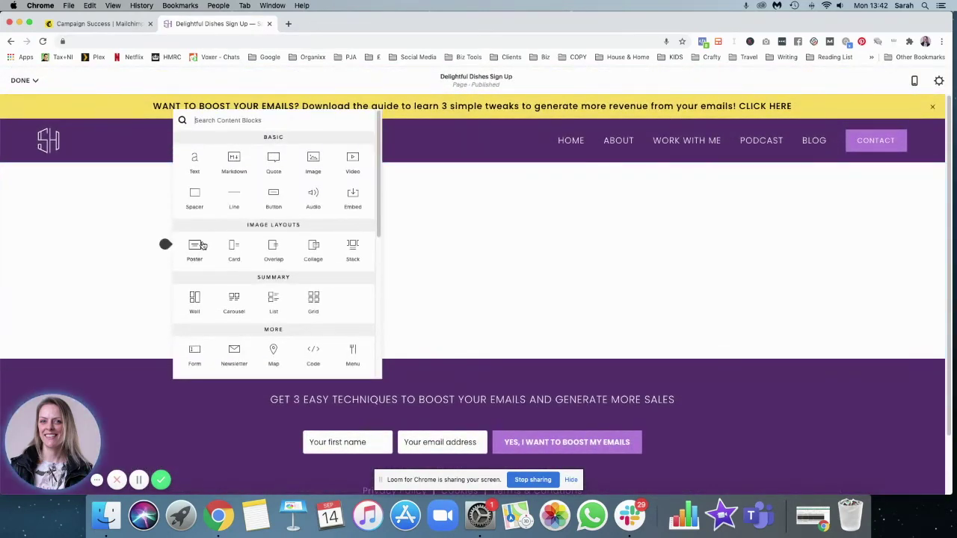
click(195, 353)
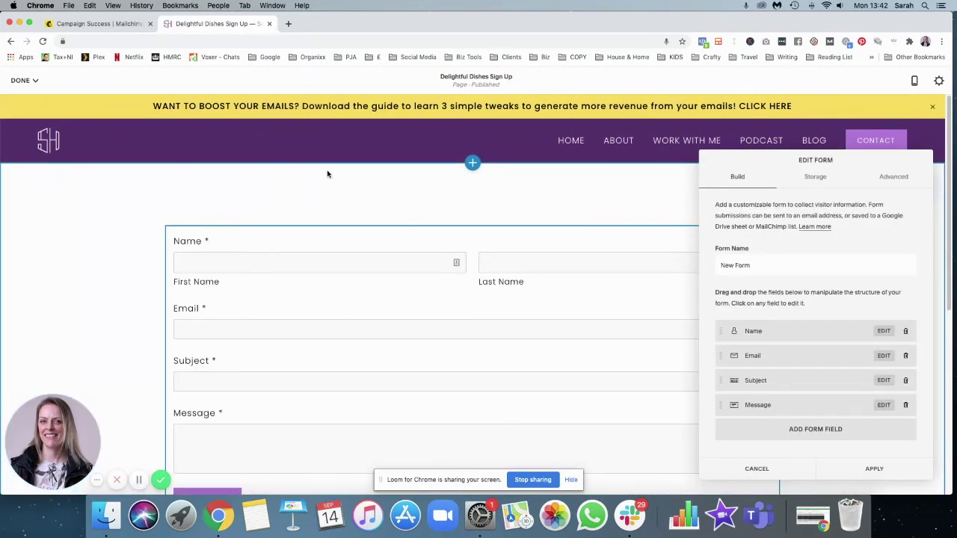
drag(783, 169, 369, 145)
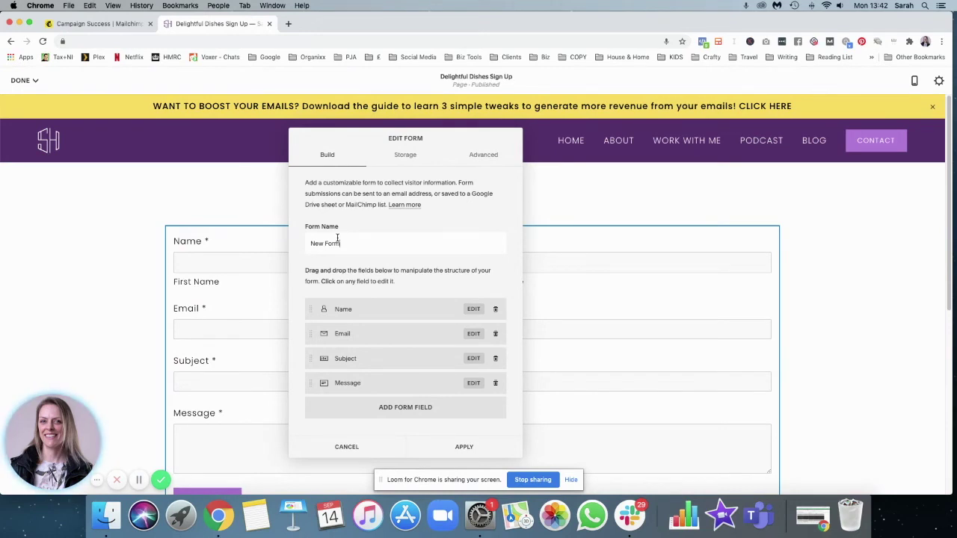
drag(342, 244, 288, 247)
Rename the form for the 20% off Delightful Energy Bars offer and delete the Subject and Message fields
text(Sign)
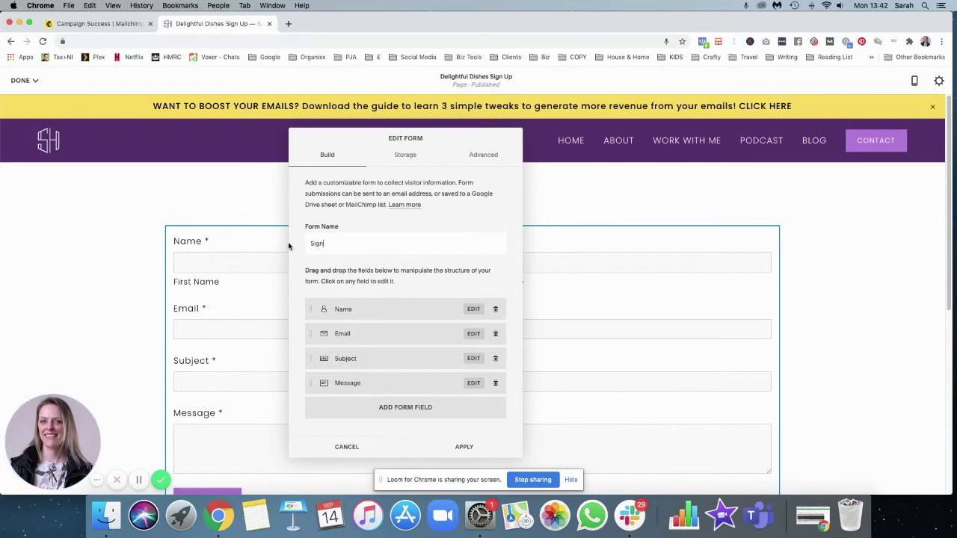
text( up to get 20% off Delightful Energy Bars and all our)
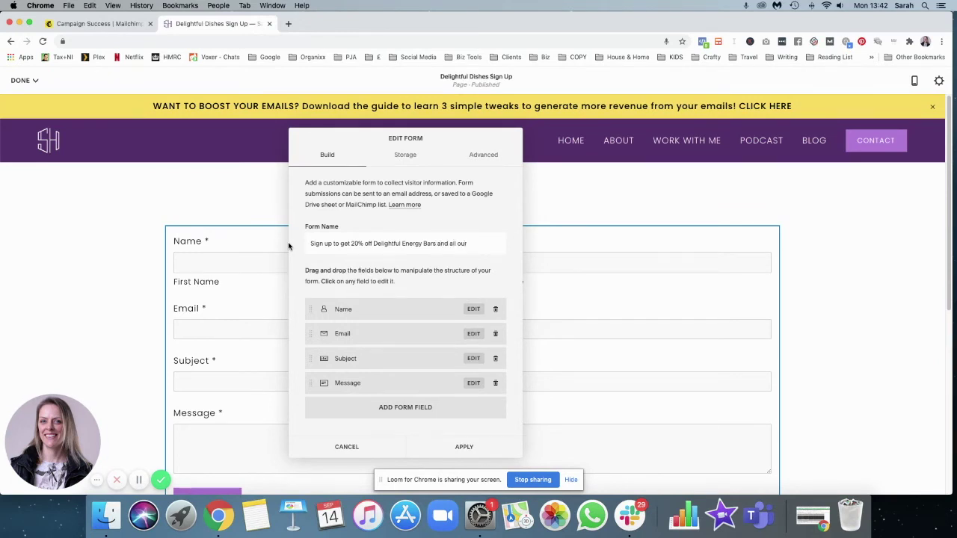
text(s!)
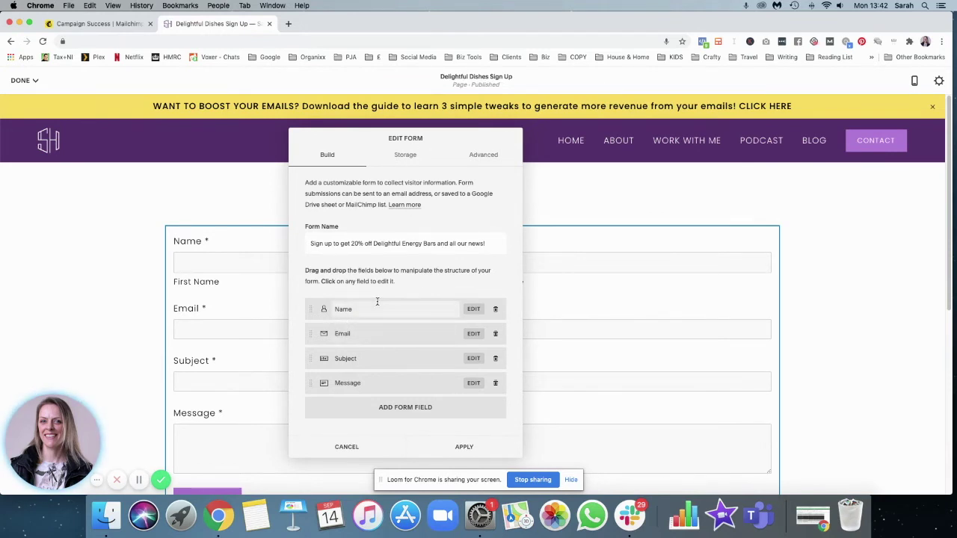
click(498, 360)
click(508, 379)
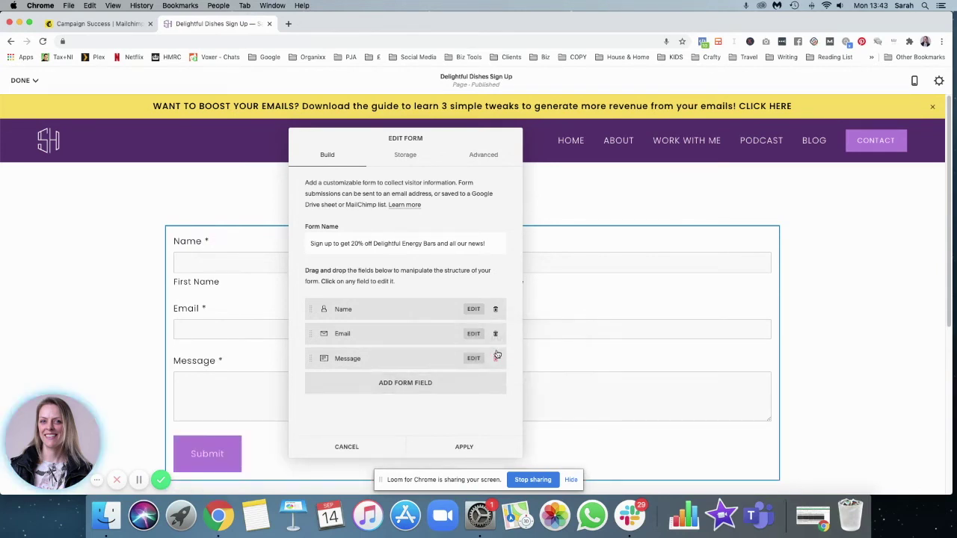
click(497, 355)
click(527, 377)
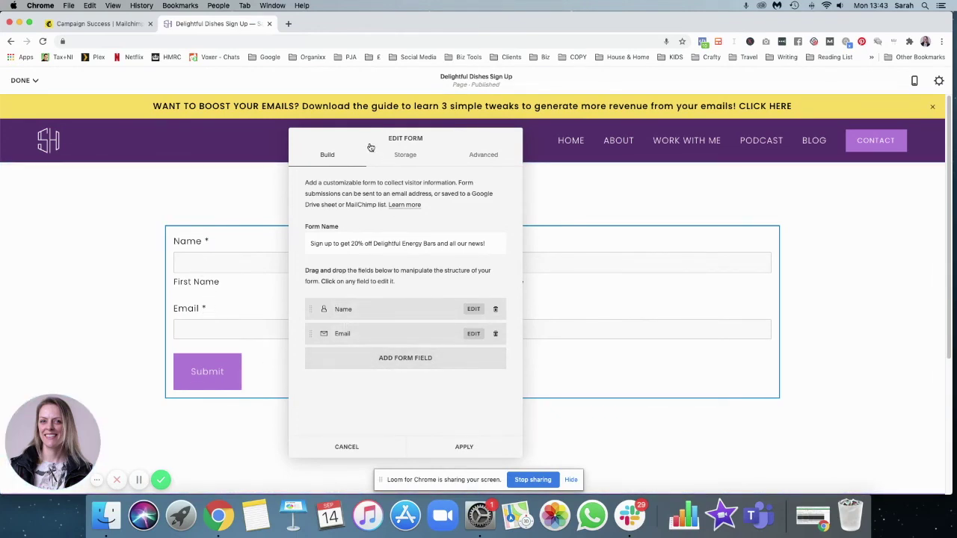
Add a First Name text field at the top of the form and delete the Name field
mouse_move(371, 147)
mouse_down()
mouse_move(566, 168)
mouse_move(801, 302)
mouse_move(713, 290)
mouse_move(626, 195)
mouse_move(354, 147)
mouse_up()
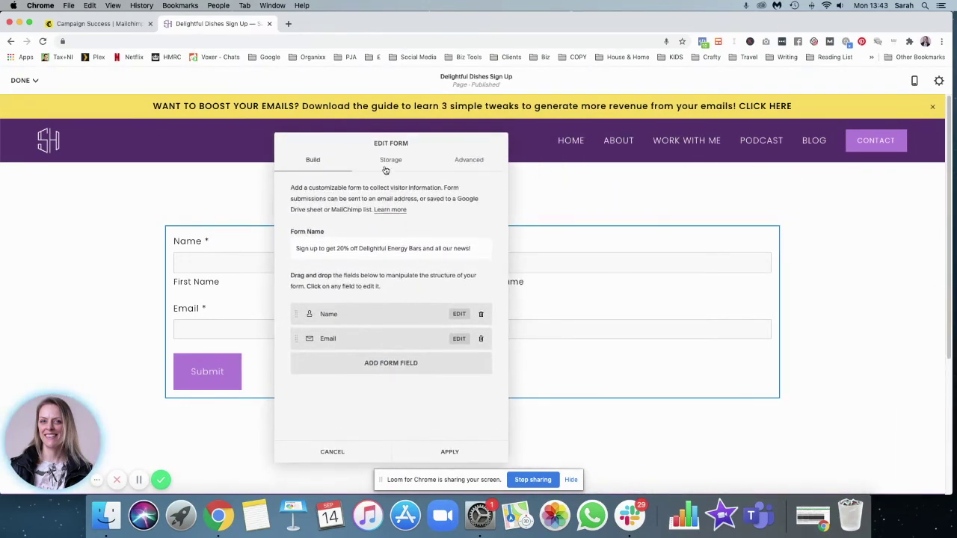
click(382, 370)
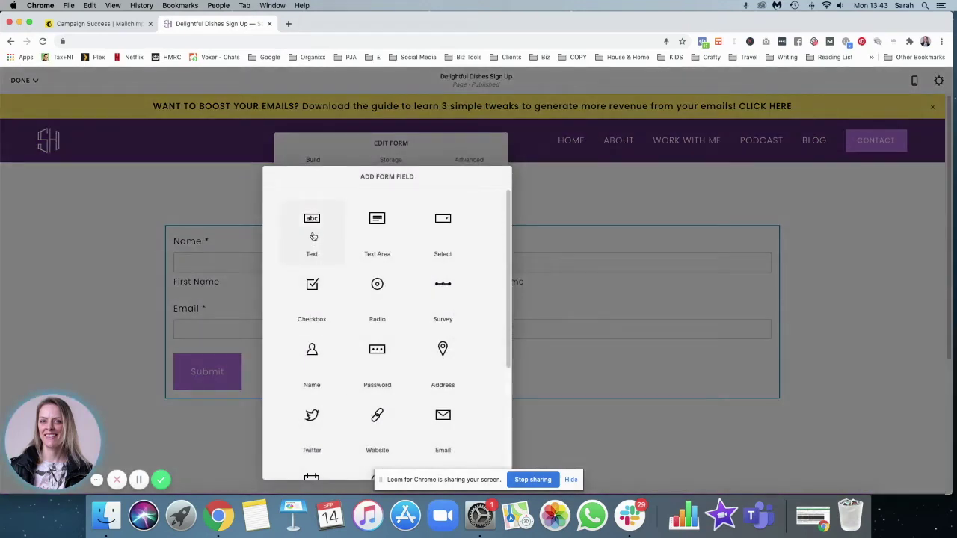
click(314, 236)
text(First Name)
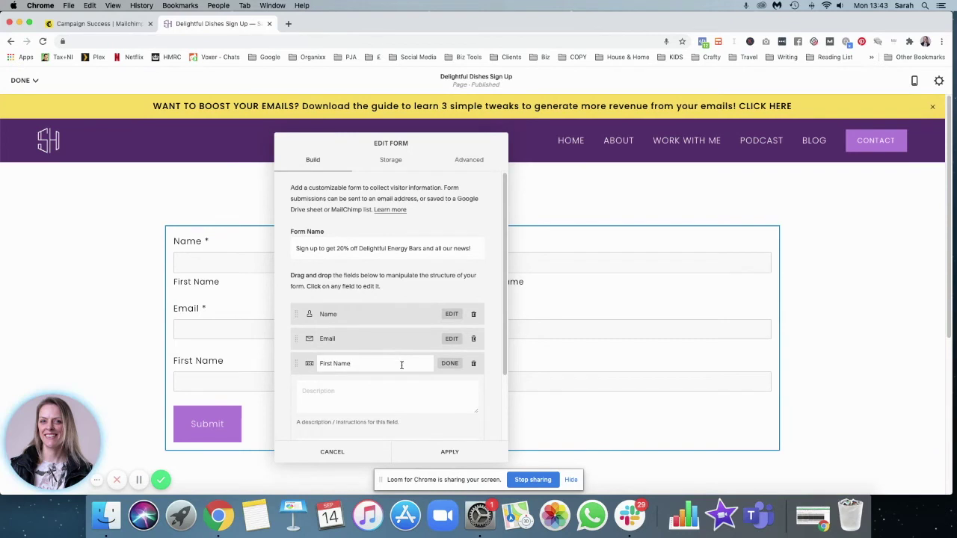
click(451, 364)
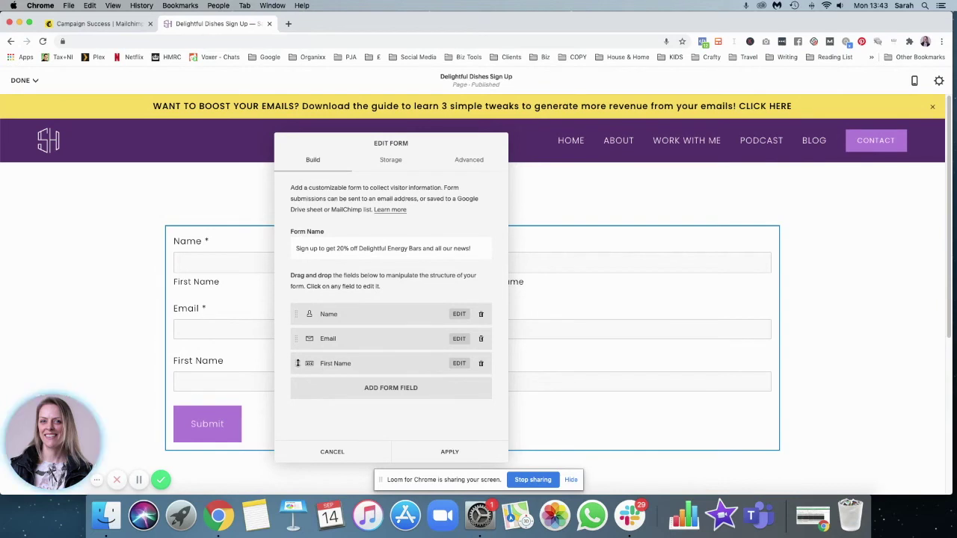
drag(298, 364, 306, 319)
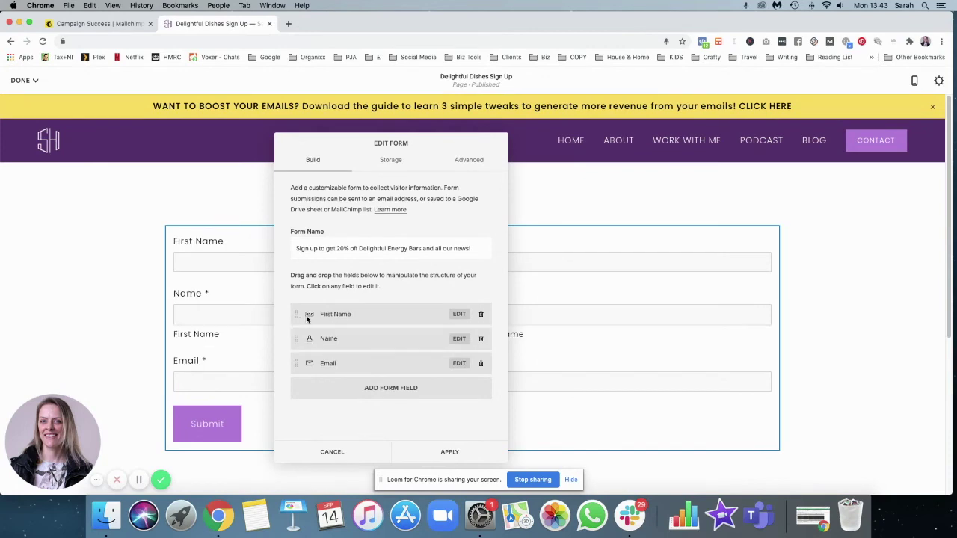
click(479, 340)
click(522, 365)
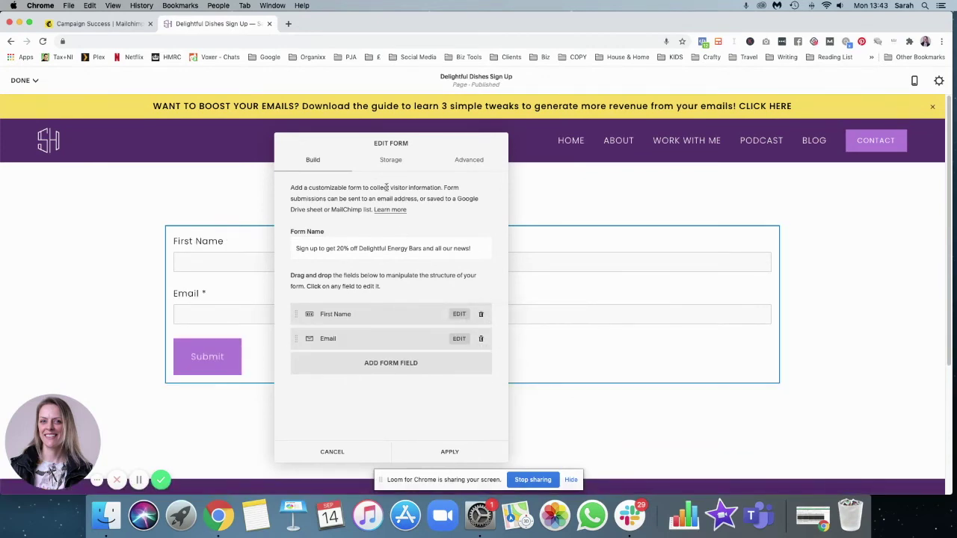
drag(332, 142, 369, 141)
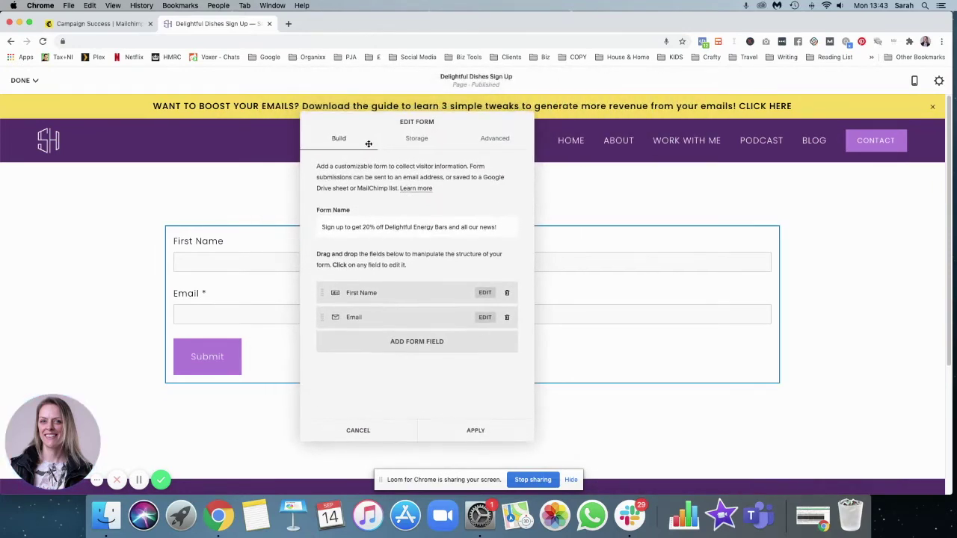
click(417, 141)
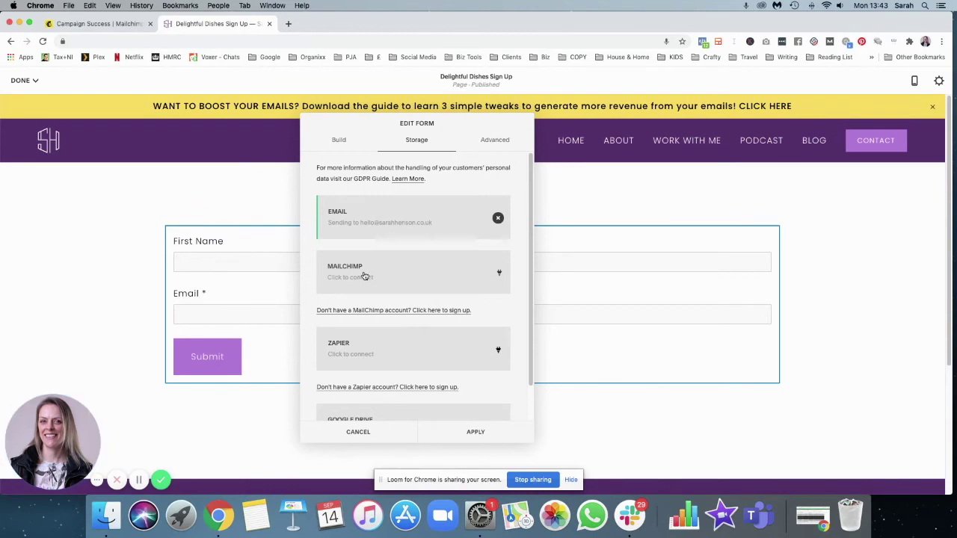
Choose Mailchimp as the form's storage and log in with the Mailchimp username and password
click(498, 274)
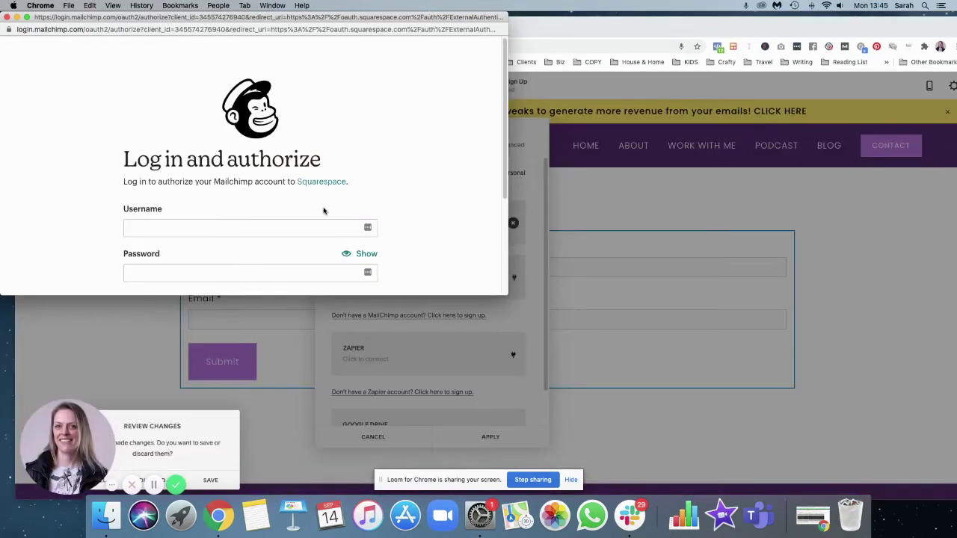
click(232, 222)
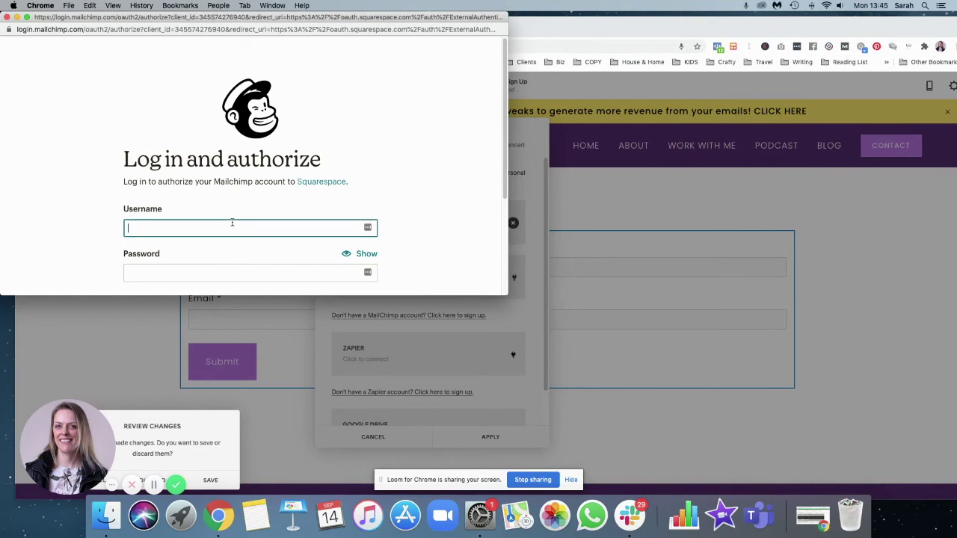
text(thesarh)
click(181, 267)
key(ctrl+v)
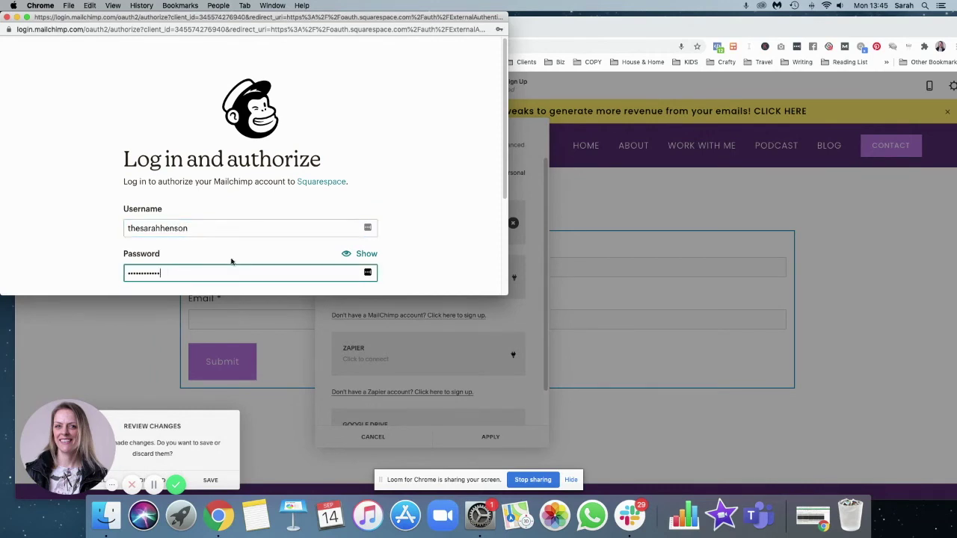
scroll(277, 232, down, 3)
click(166, 206)
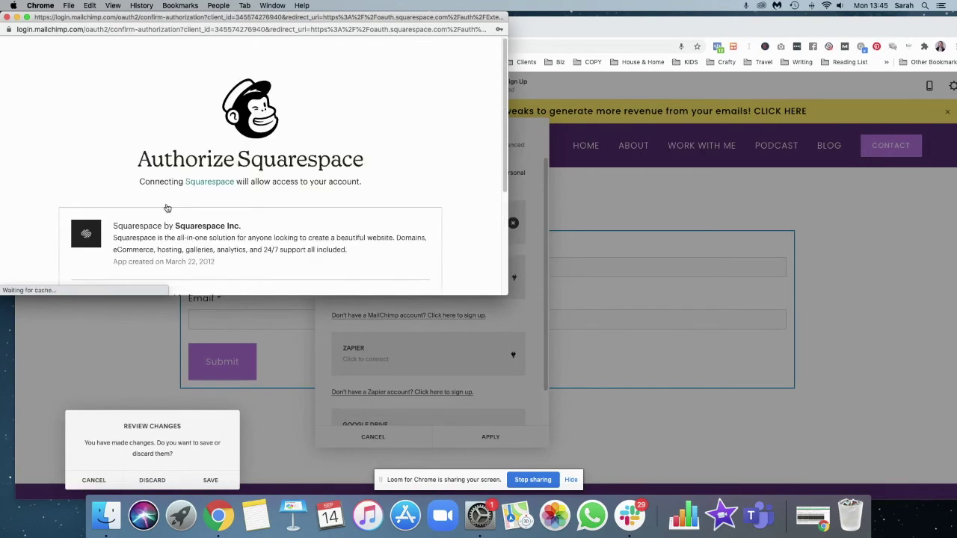
Allow Squarespace access to the Mailchimp account in the authorization window
scroll(507, 91, down, 4)
drag(507, 92, 706, 132)
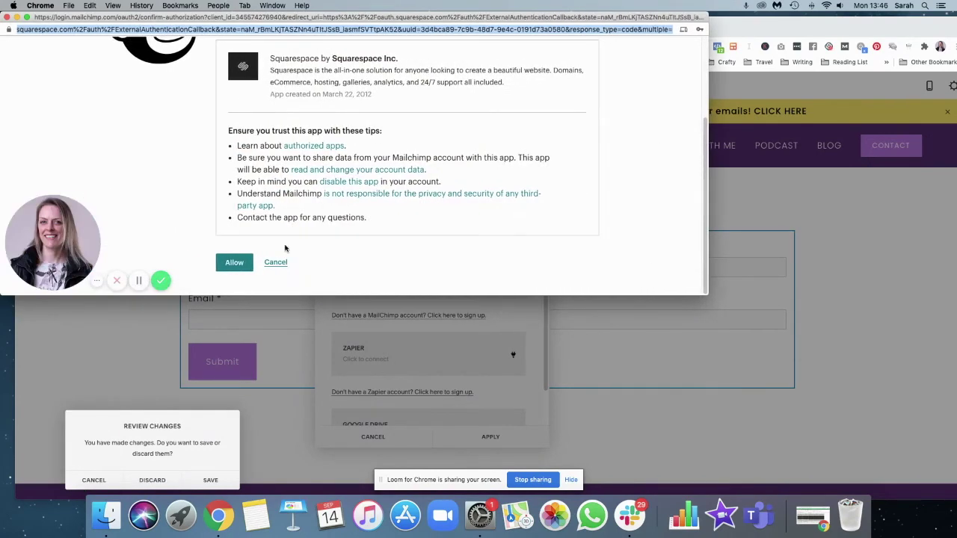
click(235, 263)
scroll(307, 224, up, 3)
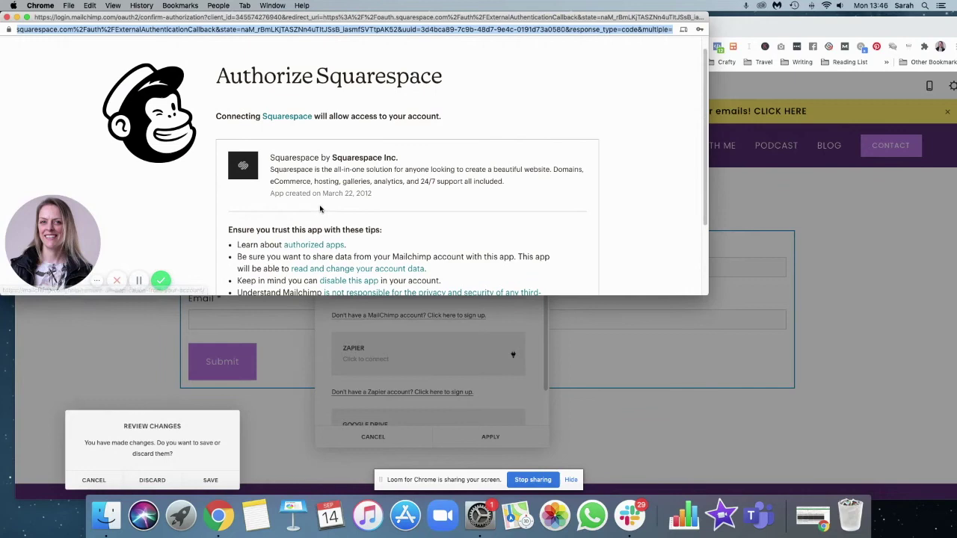
scroll(320, 209, down, 3)
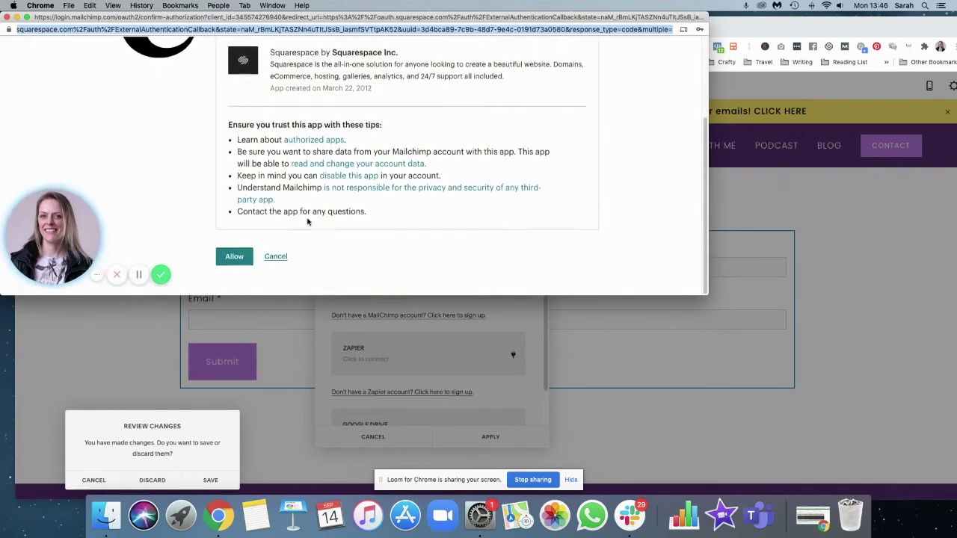
Confirm Mailchimp access, send form submissions to the NEWSLETTER list, and apply the settings
click(229, 267)
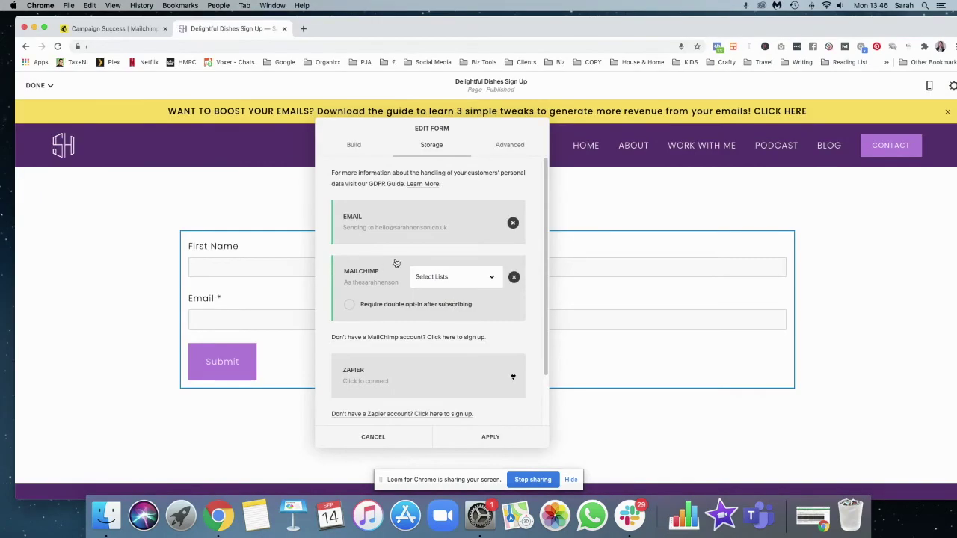
click(469, 281)
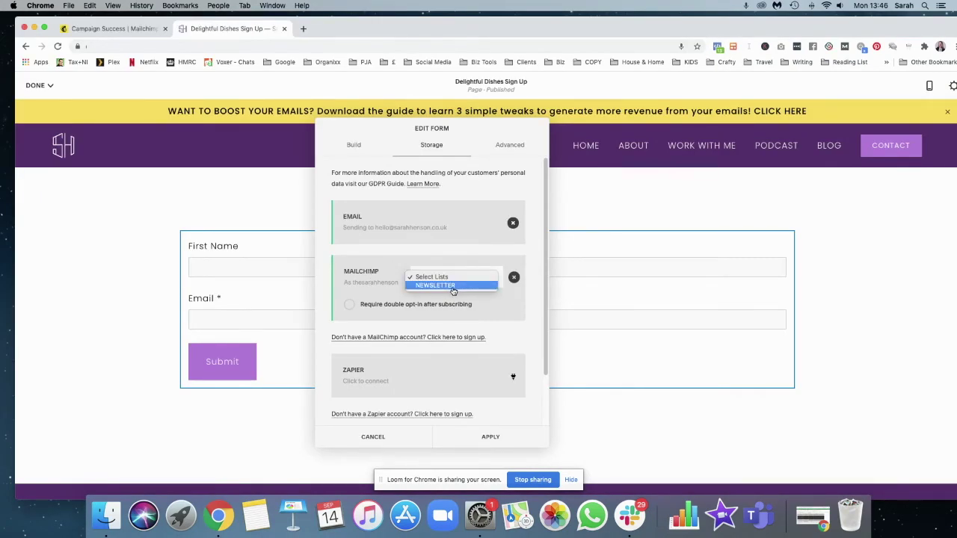
click(453, 288)
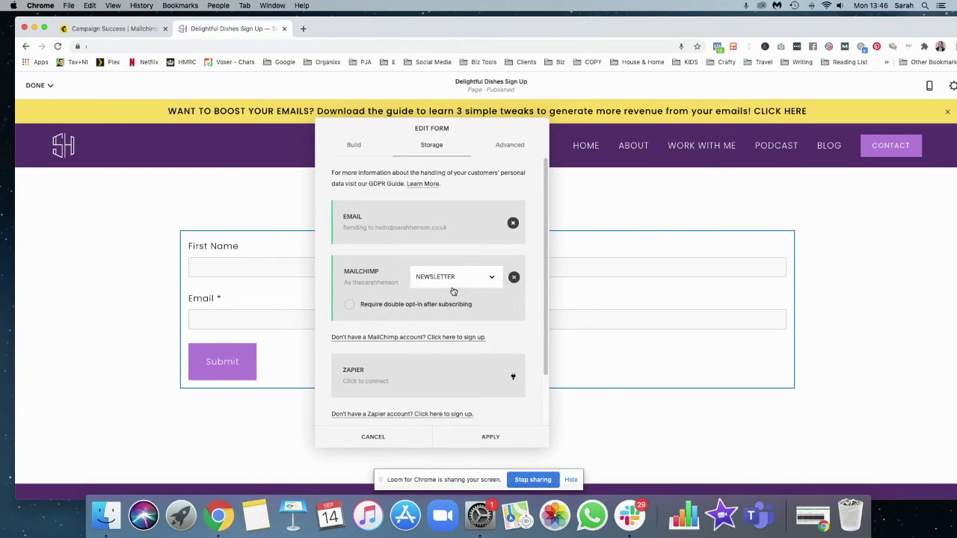
click(455, 281)
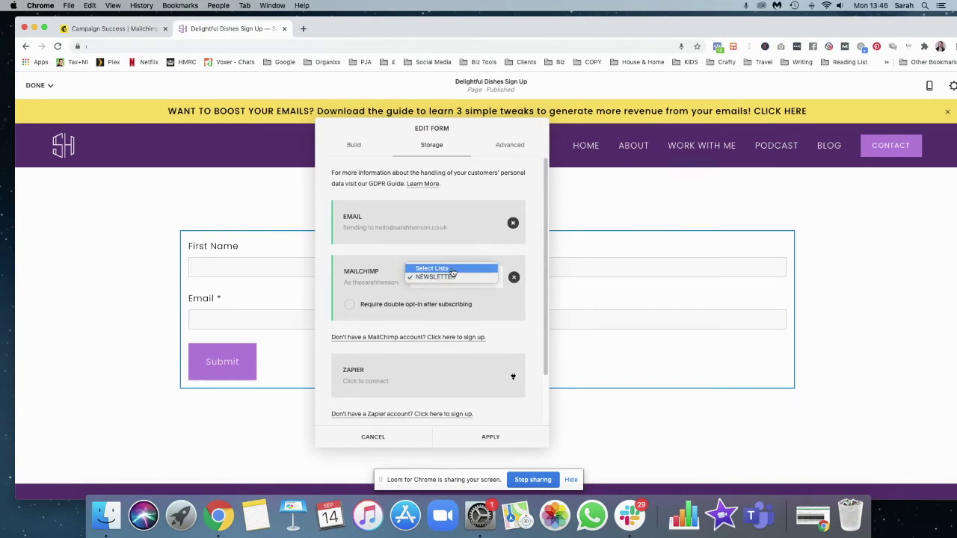
click(453, 279)
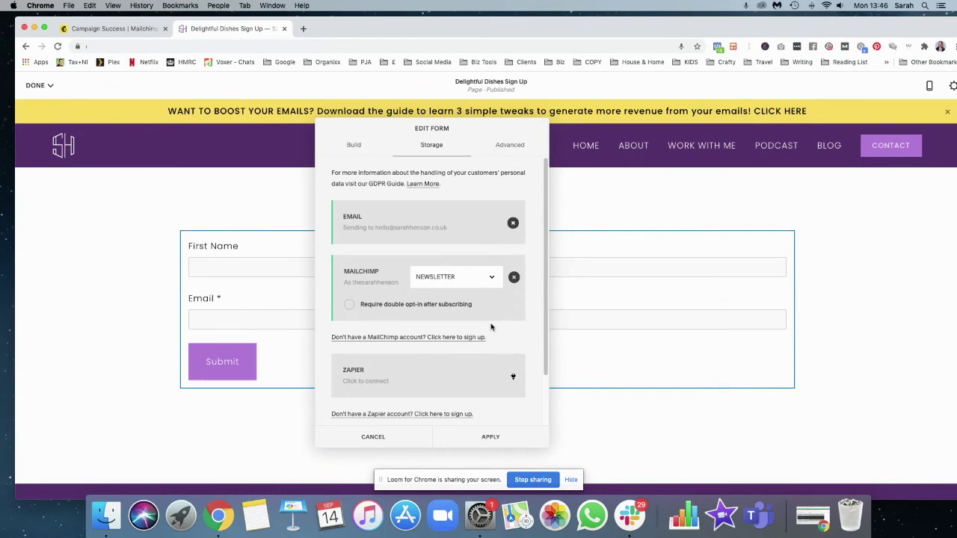
scroll(503, 325, down, 3)
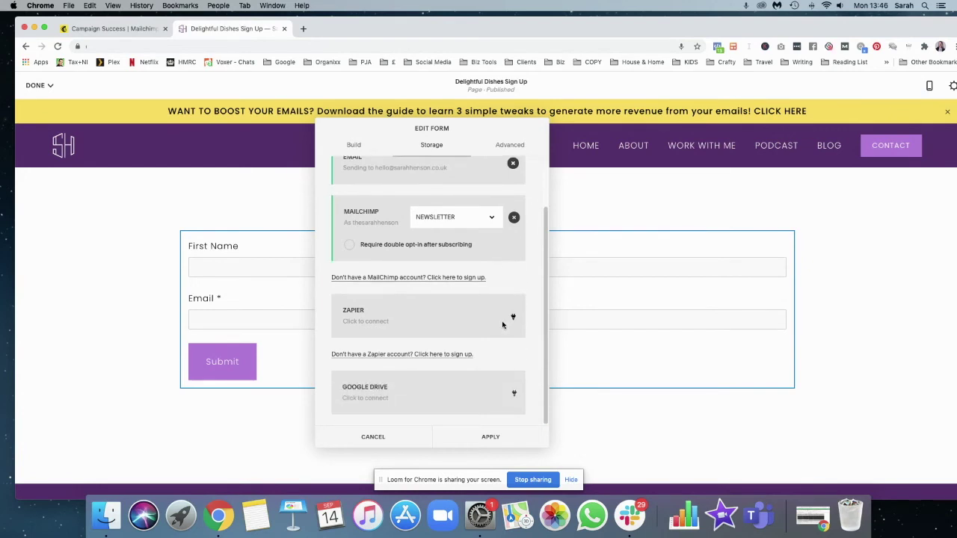
scroll(493, 374, up, 3)
click(490, 438)
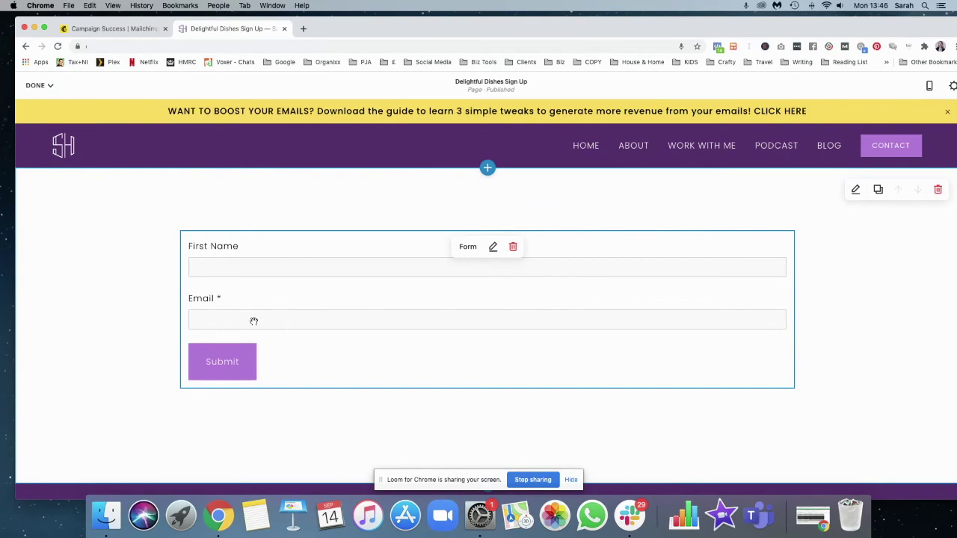
Save the page changes and put the page back into editing
click(35, 85)
click(42, 108)
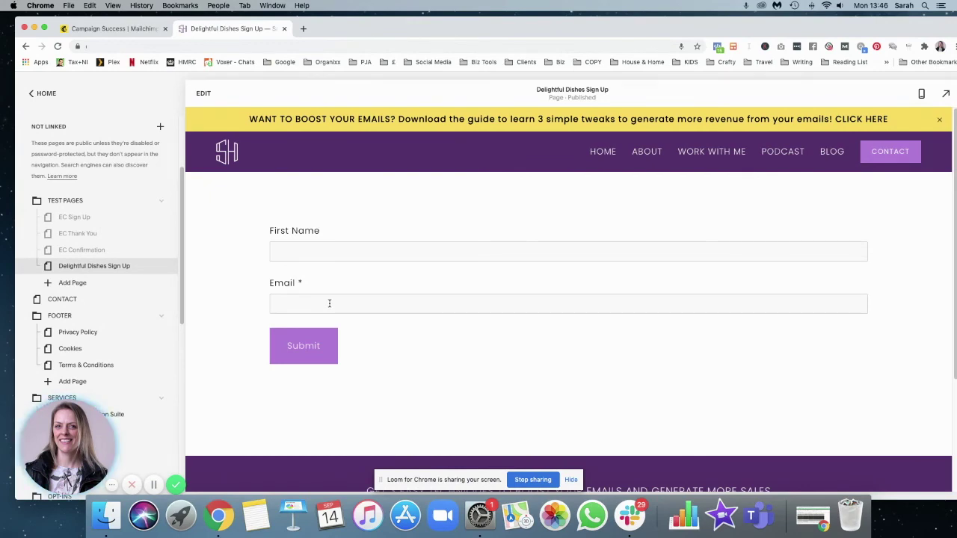
click(203, 94)
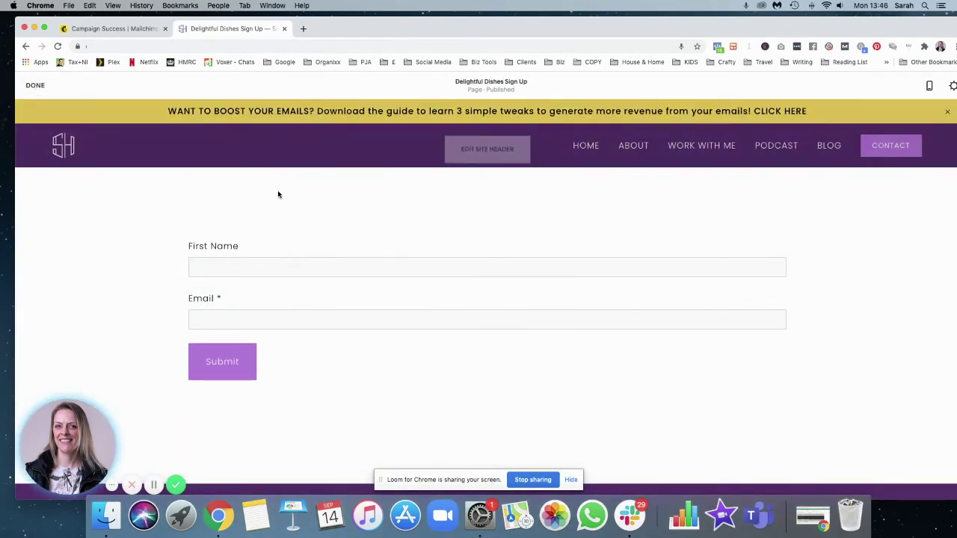
Reopen the form's settings at its Advanced options
mouse_move(295, 260)
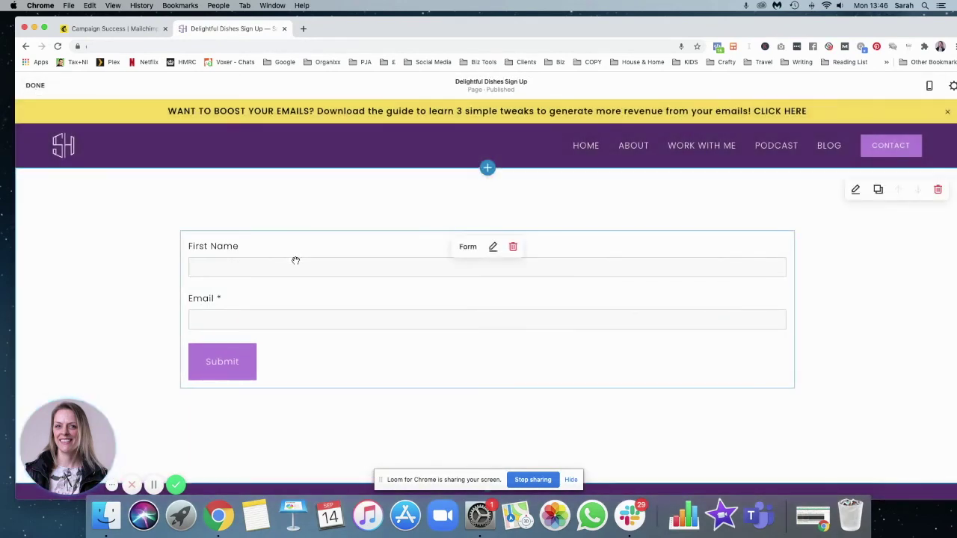
click(494, 248)
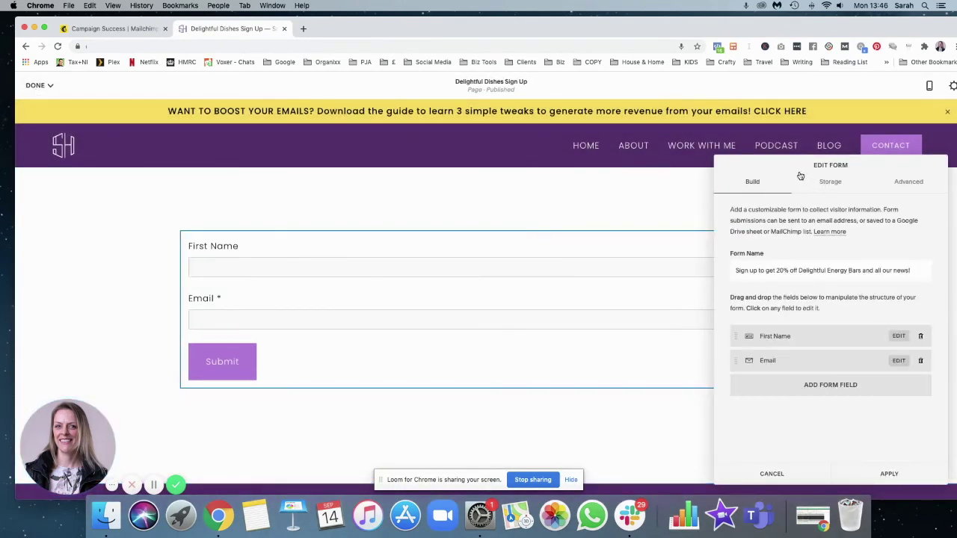
drag(800, 175, 543, 157)
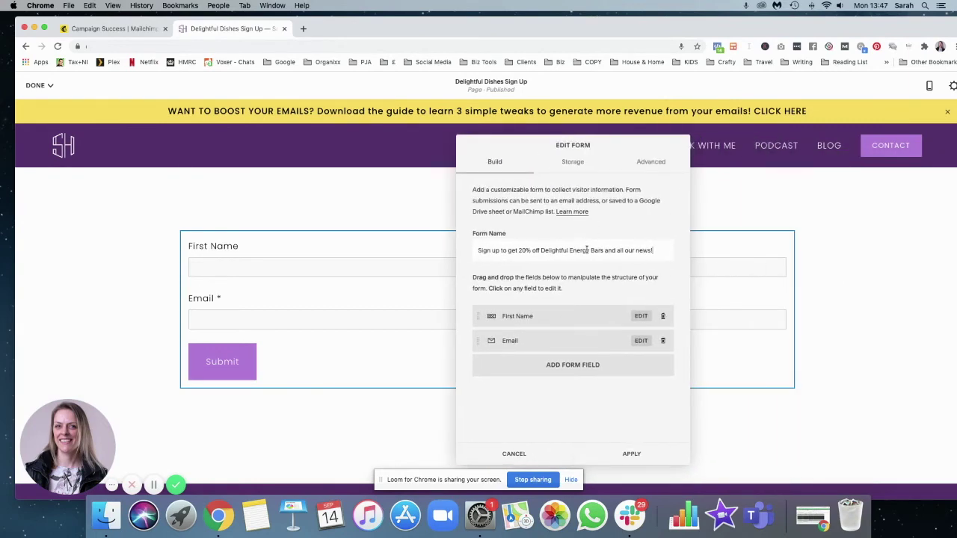
click(650, 163)
Enable Lightbox Mode, label the submit button 'Yes, send me my code!' and centre the button
scroll(644, 272, down, 10)
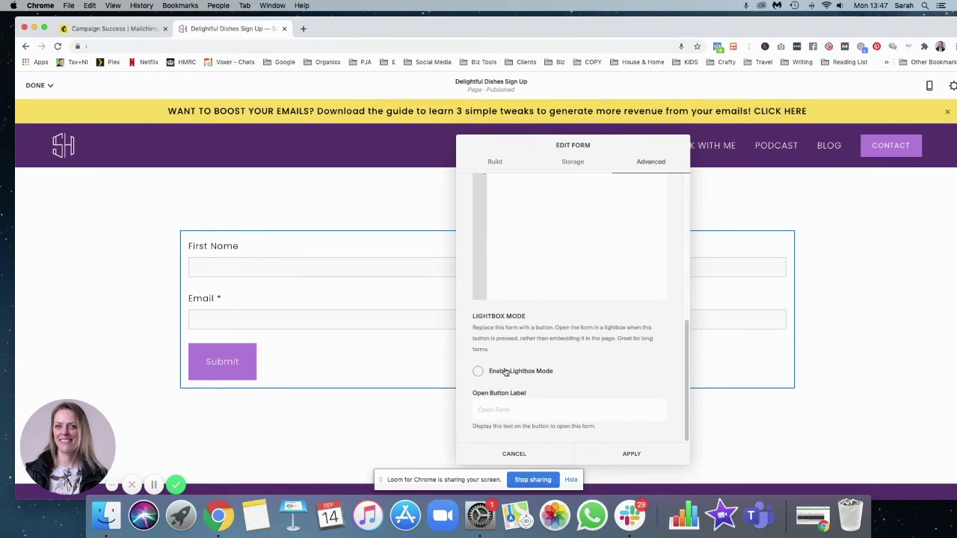
click(479, 372)
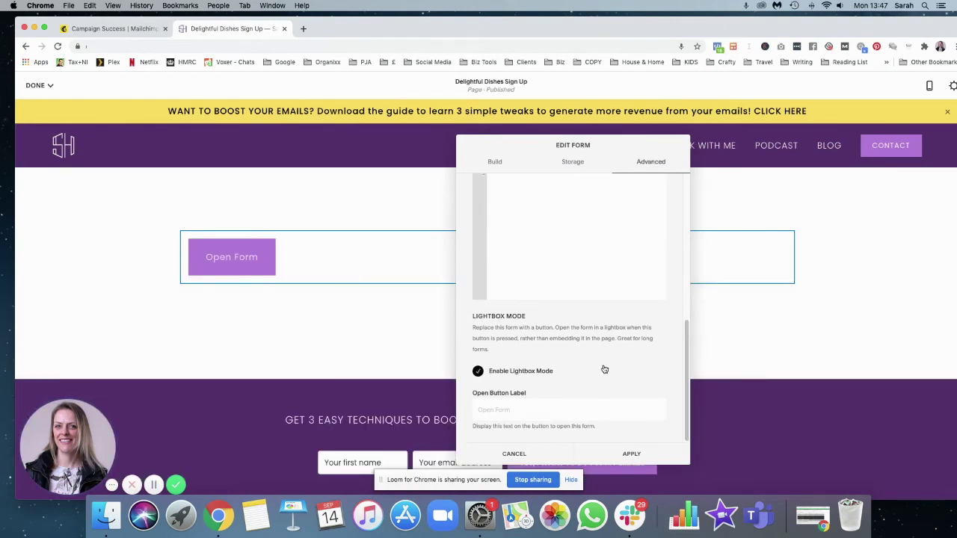
scroll(609, 285, up, 6)
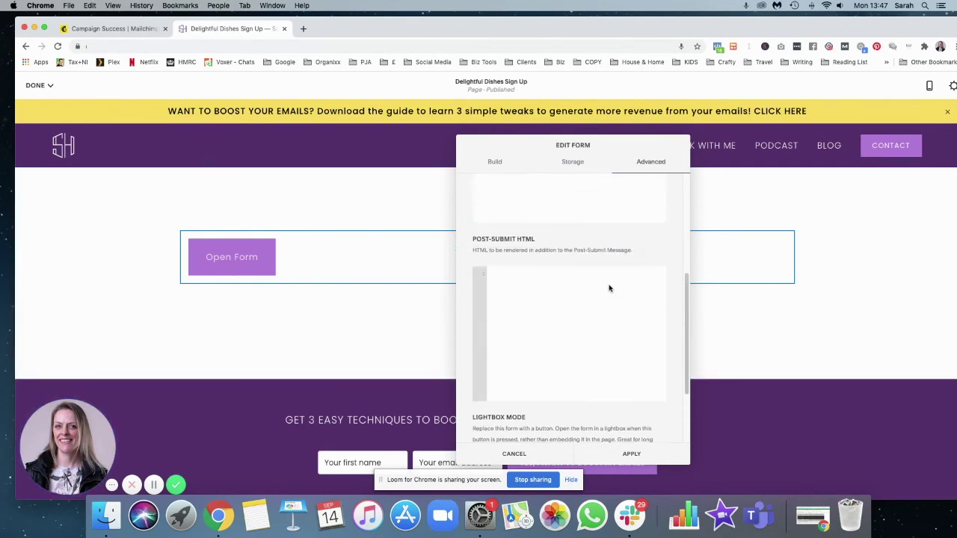
scroll(609, 285, up, 3)
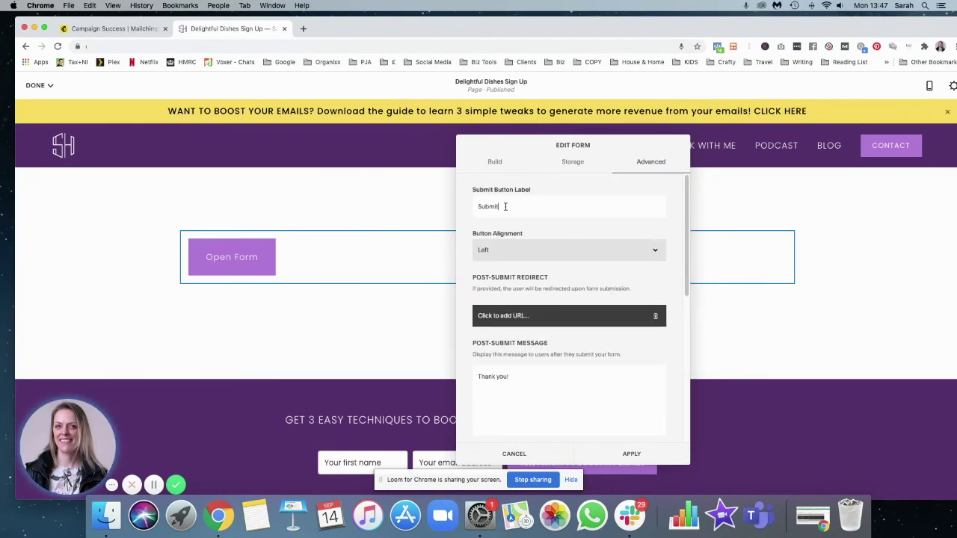
drag(501, 207, 469, 210)
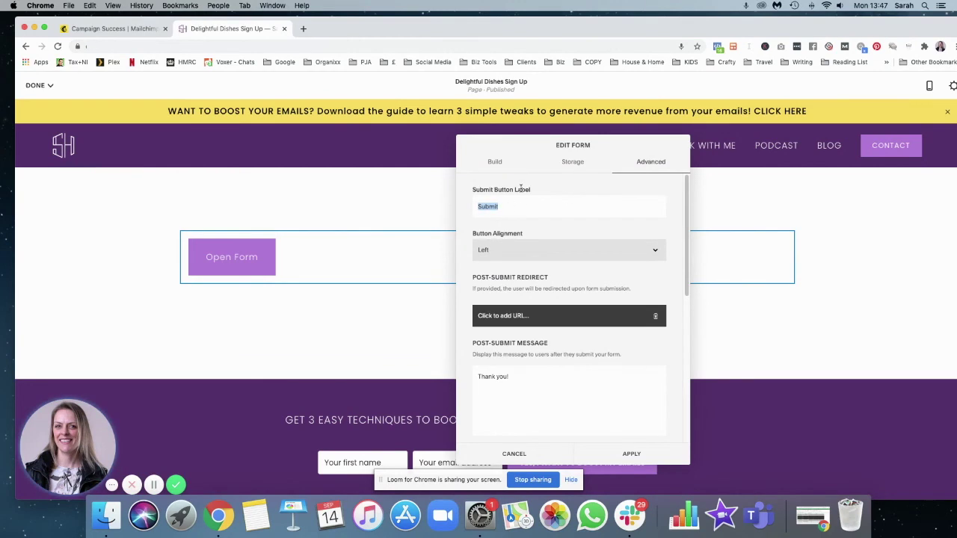
text(Y)
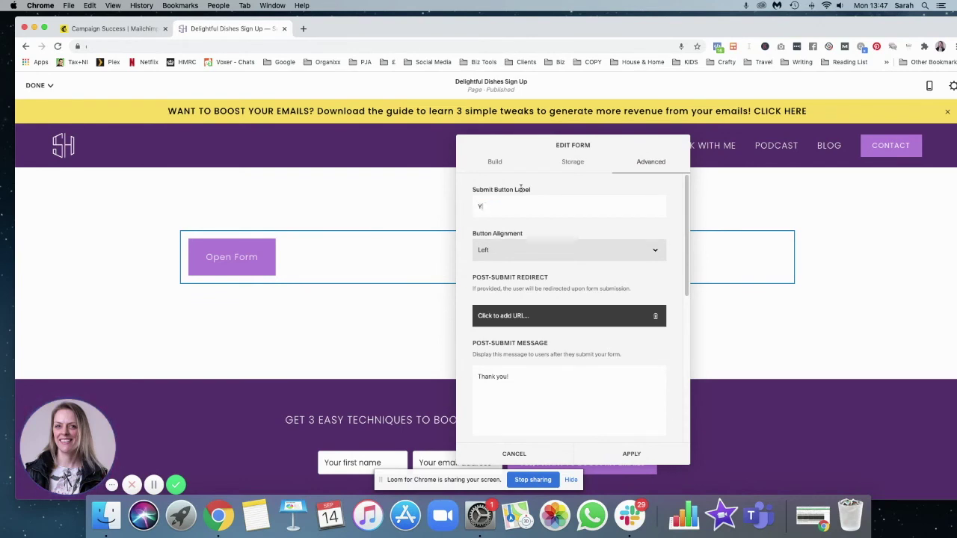
text(es, send me my code!)
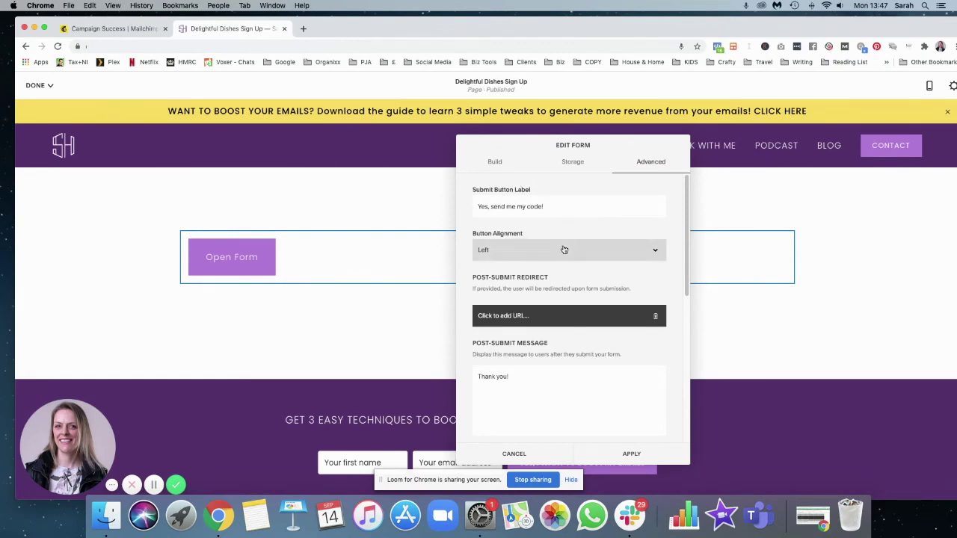
click(553, 254)
click(512, 259)
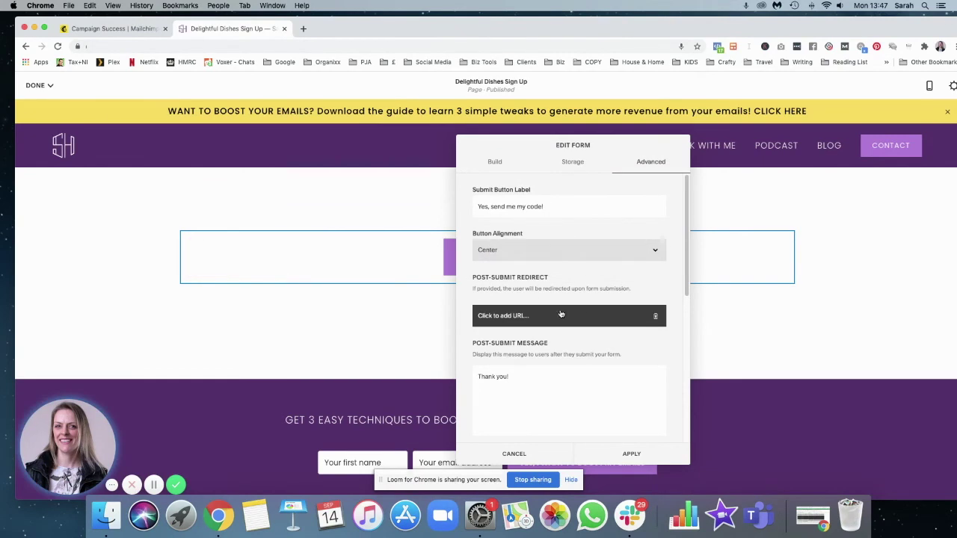
Set the lightbox opening button label to 'Get your discount here'
scroll(548, 273, down, 1)
scroll(589, 286, up, 2)
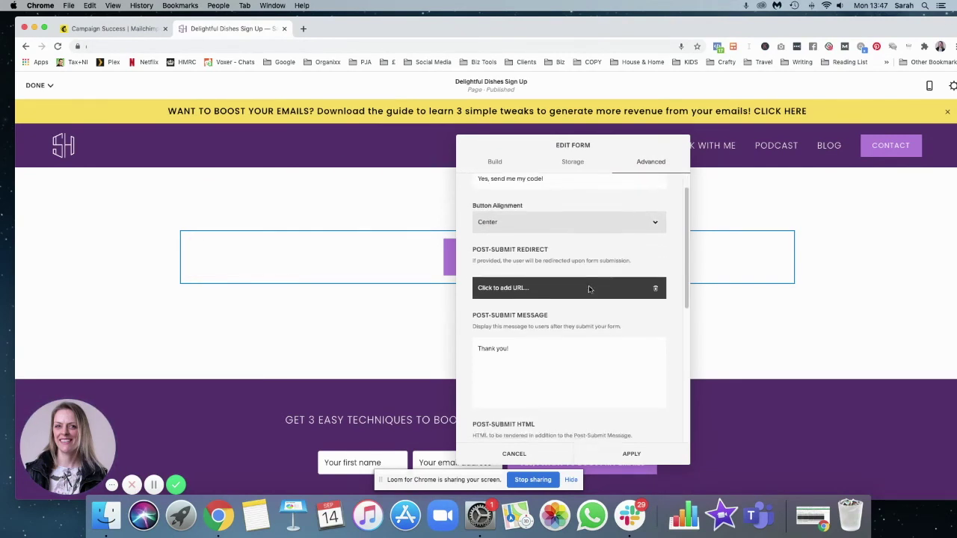
drag(521, 154, 454, 88)
scroll(462, 252, down, 2)
scroll(461, 253, down, 5)
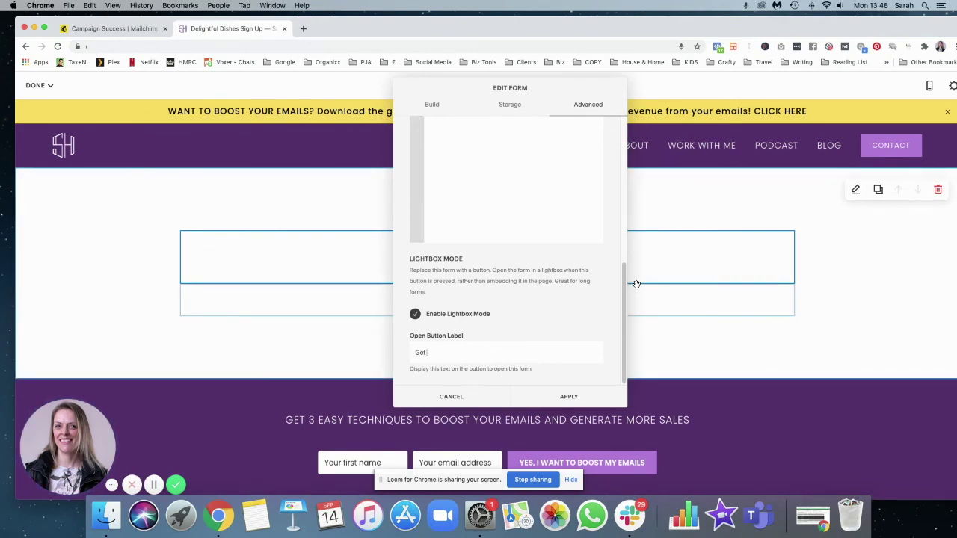
text(r discount here)
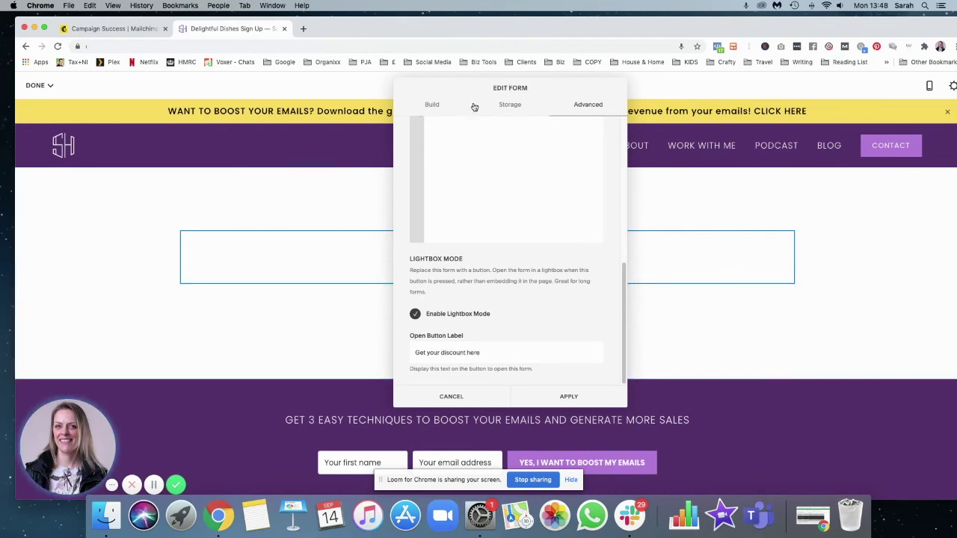
drag(475, 107, 248, 105)
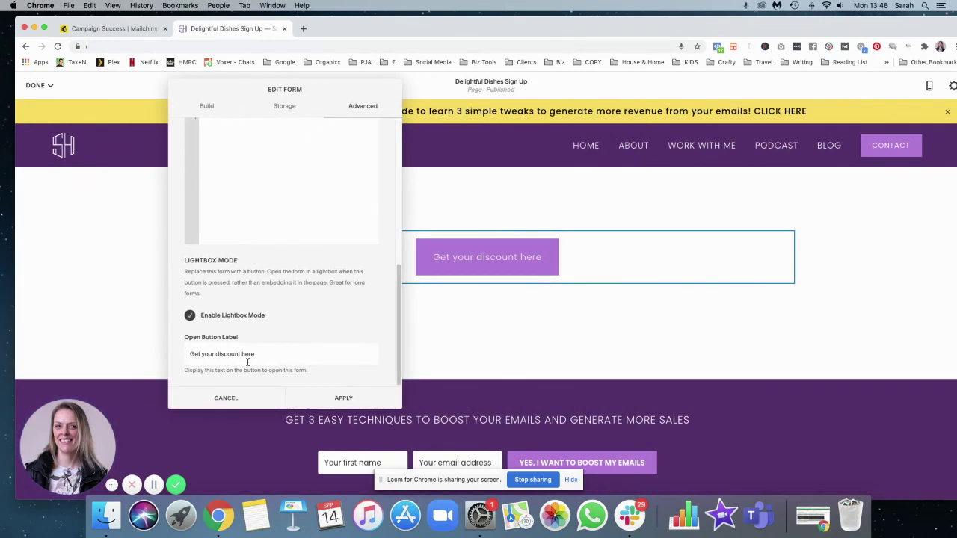
Extend the post-submit message to 'Thank you! Go check your inbox for your 20% off code!' and apply
scroll(289, 252, up, 6)
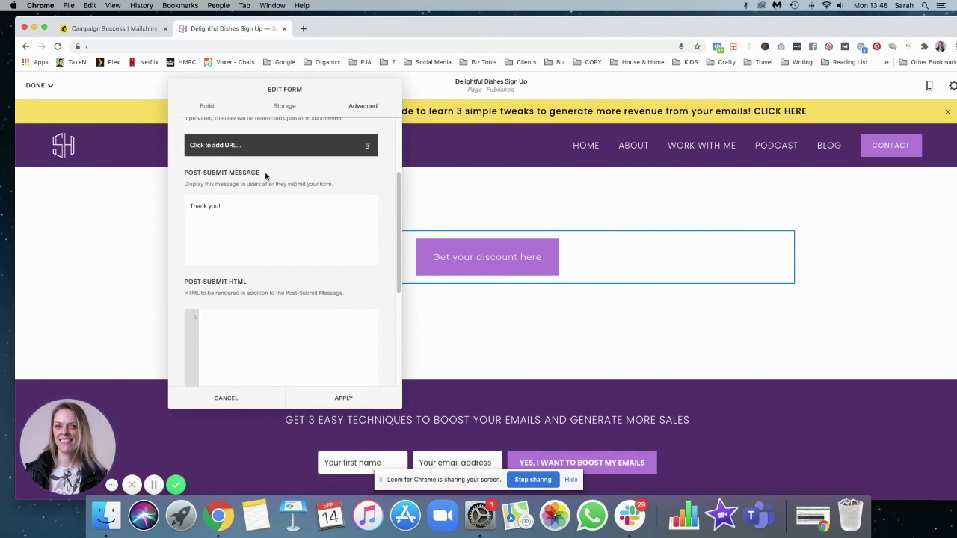
click(234, 208)
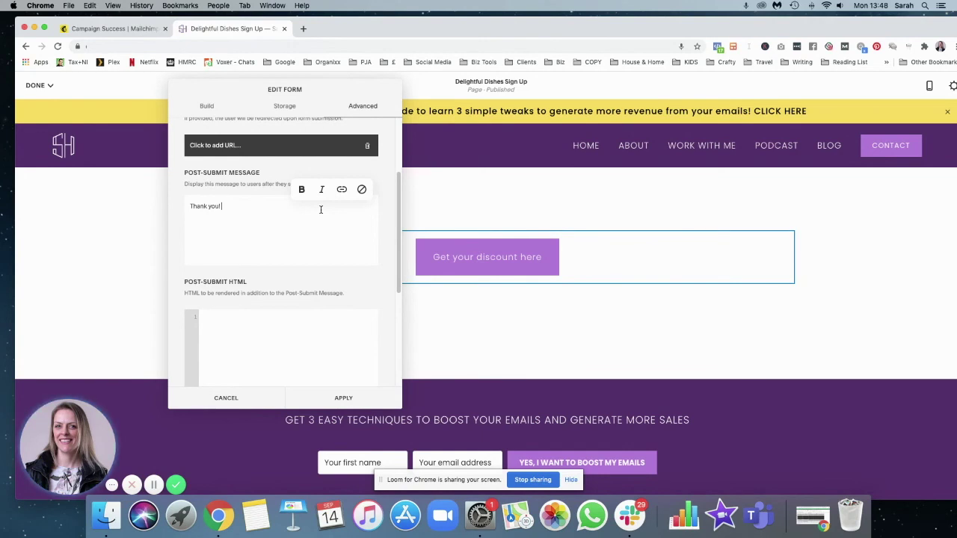
text(Go check your inbox for your 20% off code!)
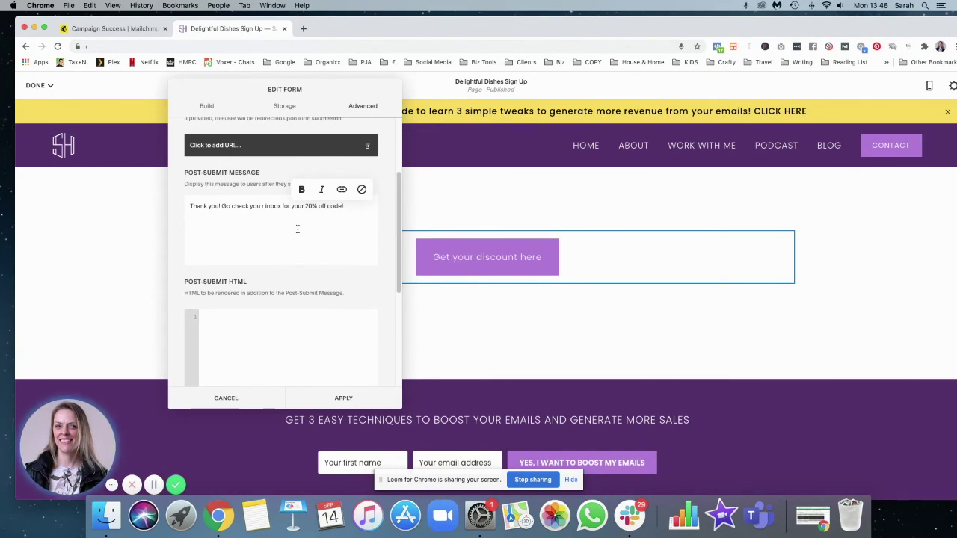
scroll(243, 163, up, 1)
click(217, 168)
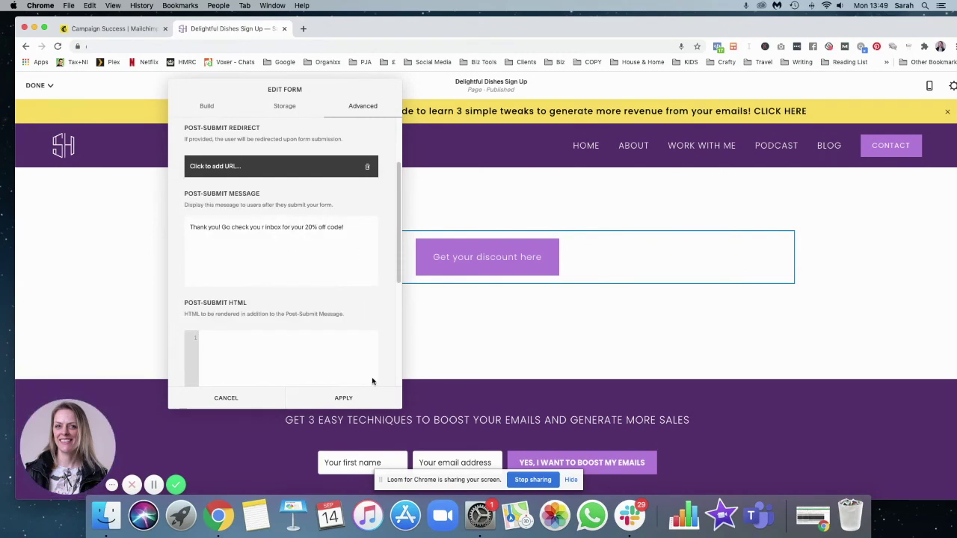
click(346, 399)
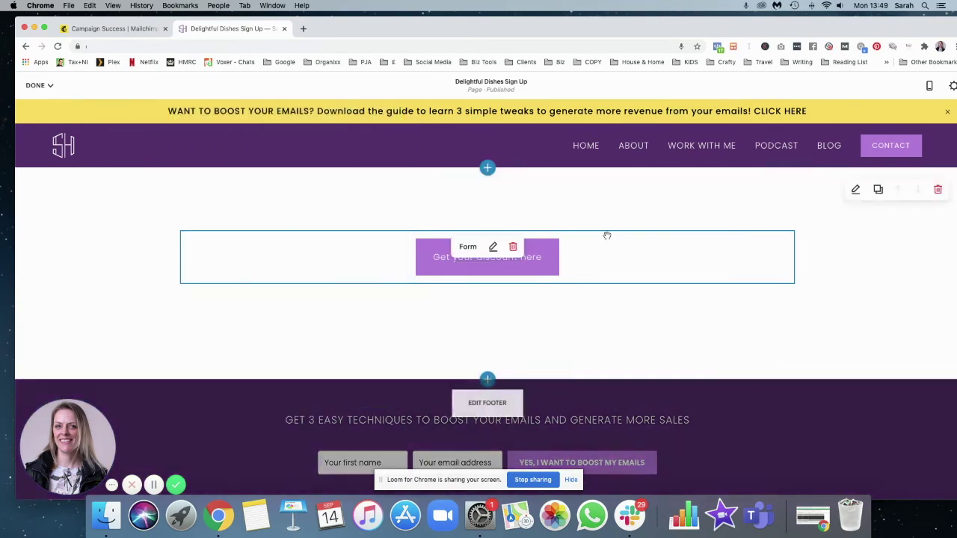
Save the page changes and preview the page at full width
click(52, 87)
click(42, 106)
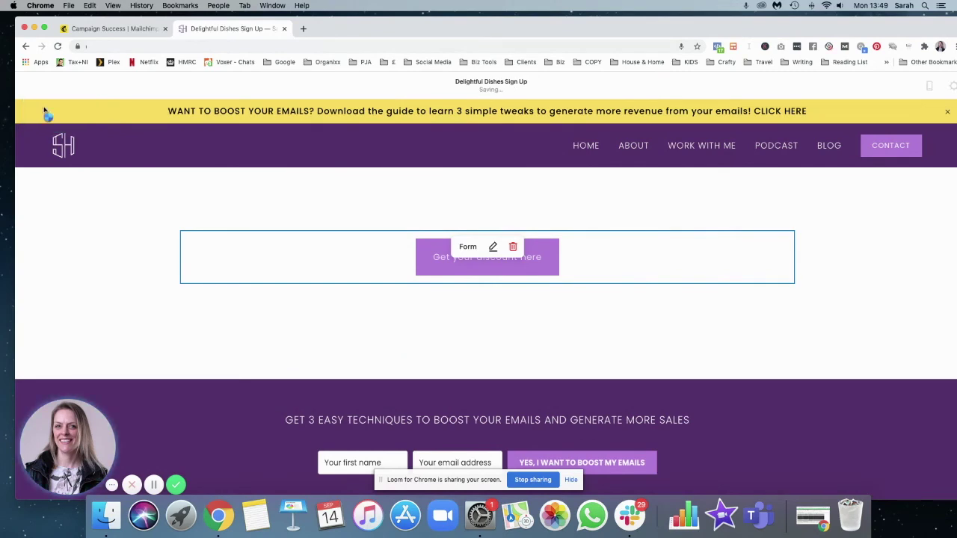
click(948, 94)
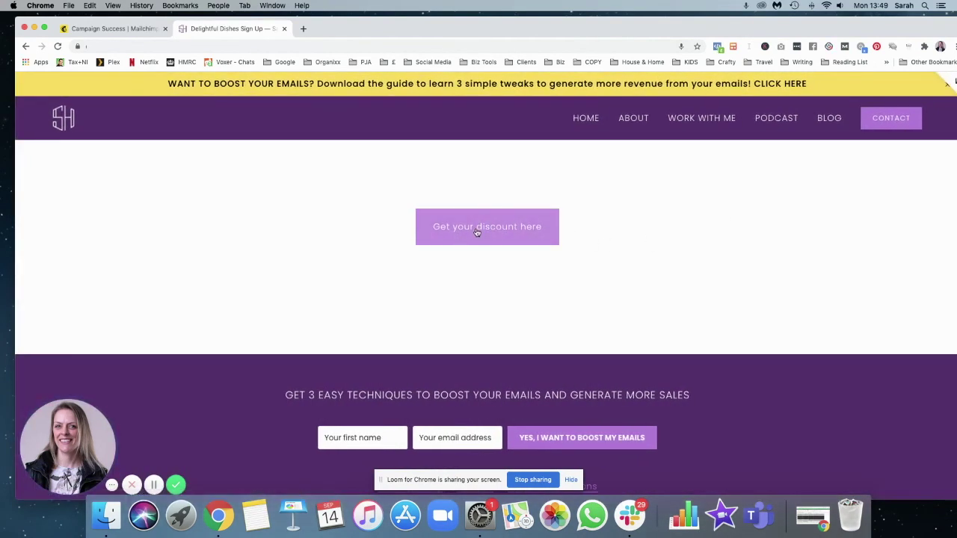
Test the 'Get your discount here' lightbox form, then close it
click(474, 233)
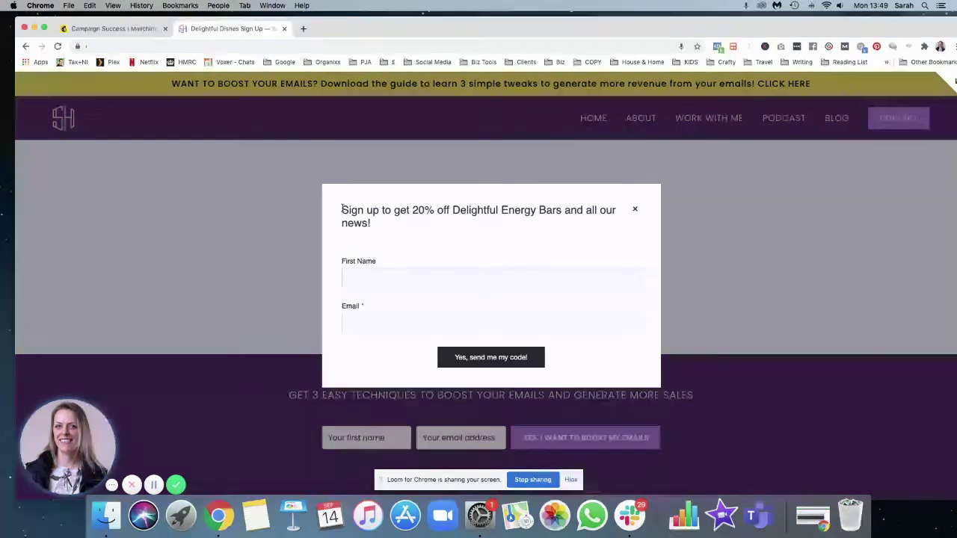
drag(341, 211, 376, 227)
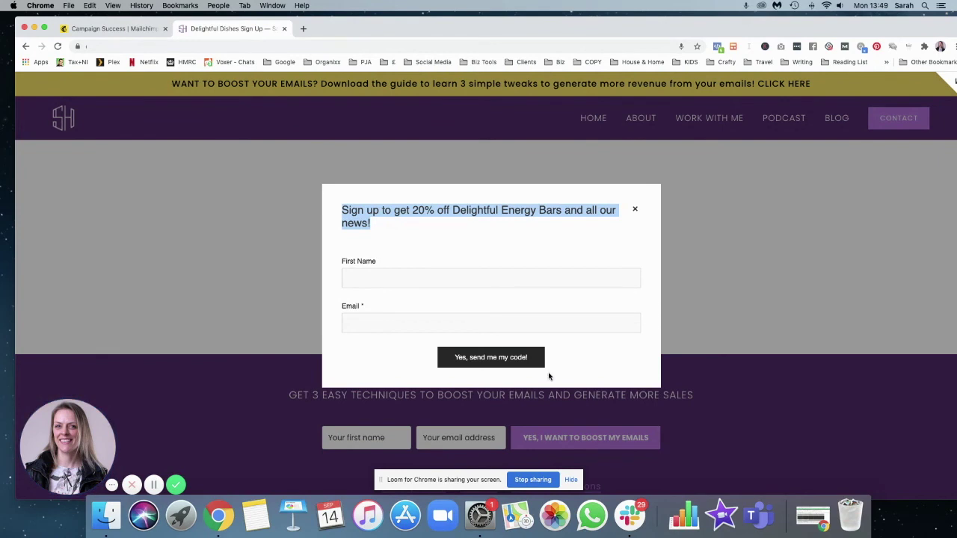
click(412, 277)
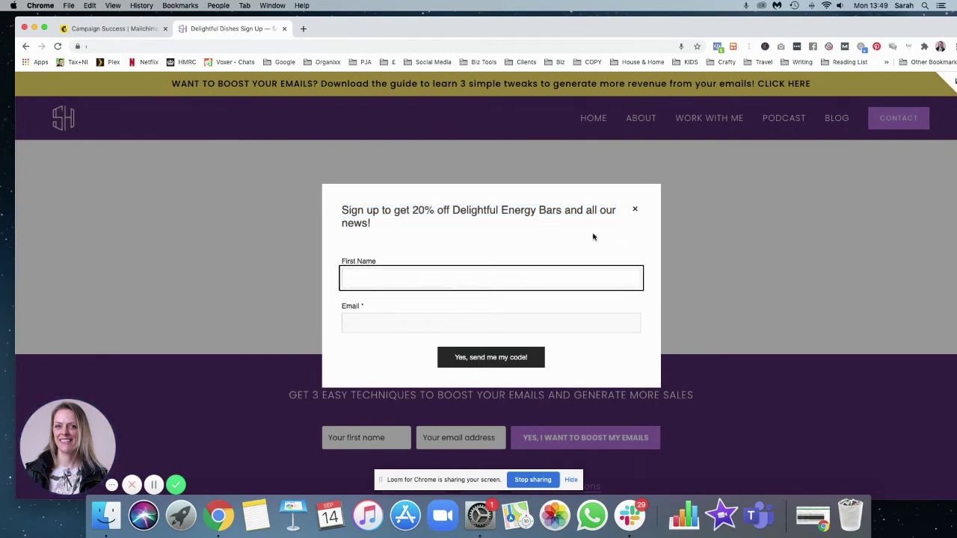
click(636, 209)
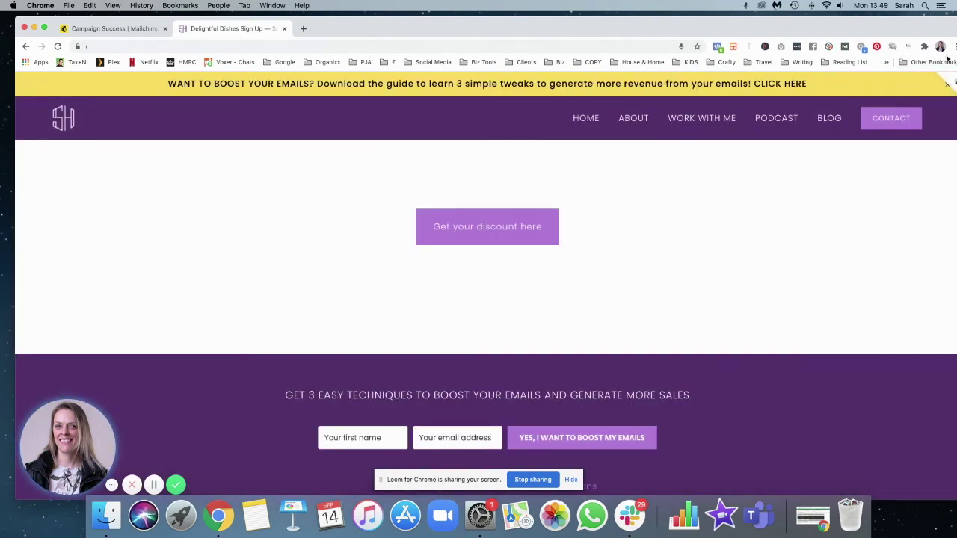
Add a text block above the button inviting visitors to add their details for news and 20% off
click(950, 82)
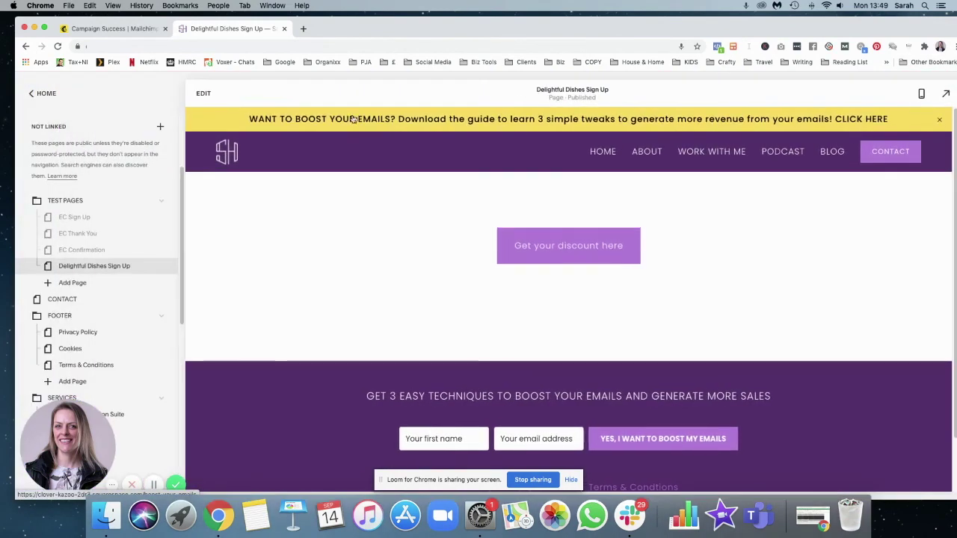
click(203, 93)
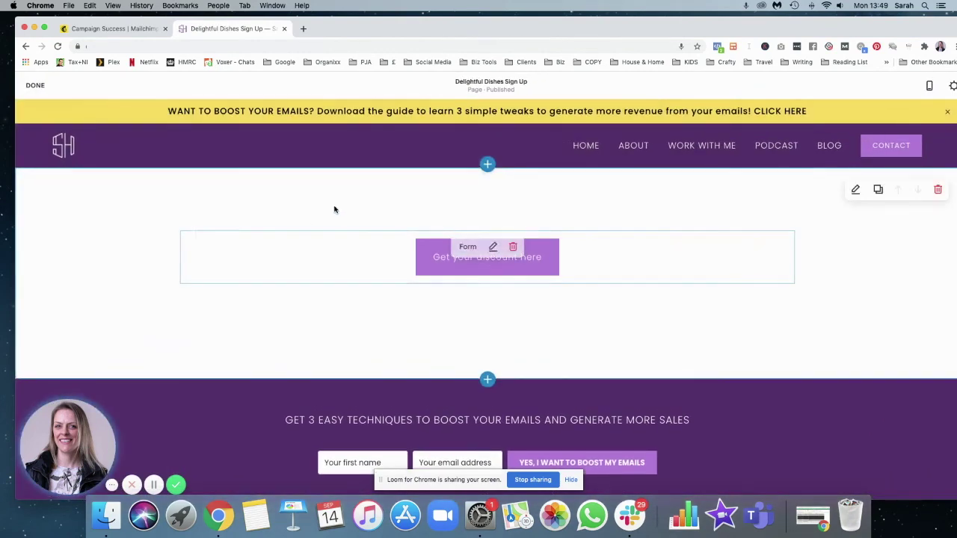
click(180, 230)
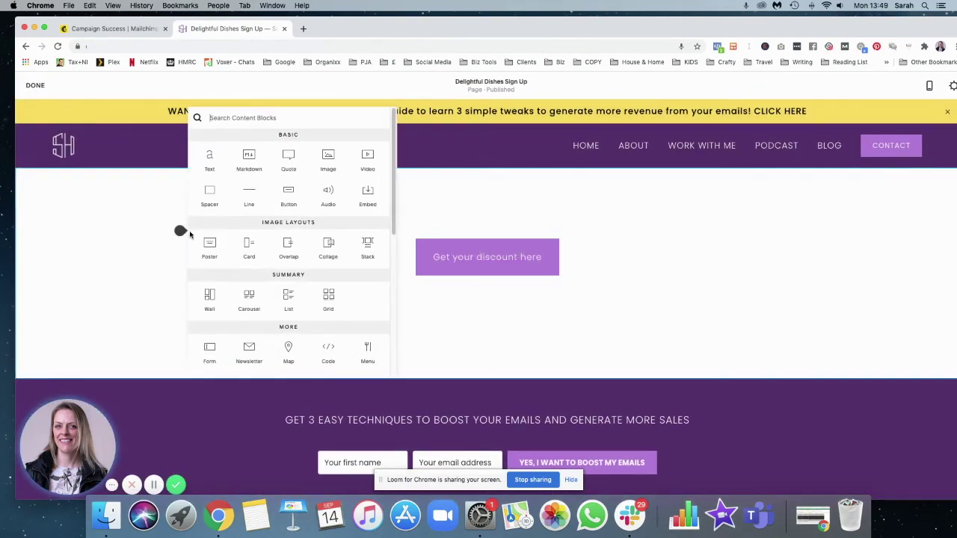
click(209, 161)
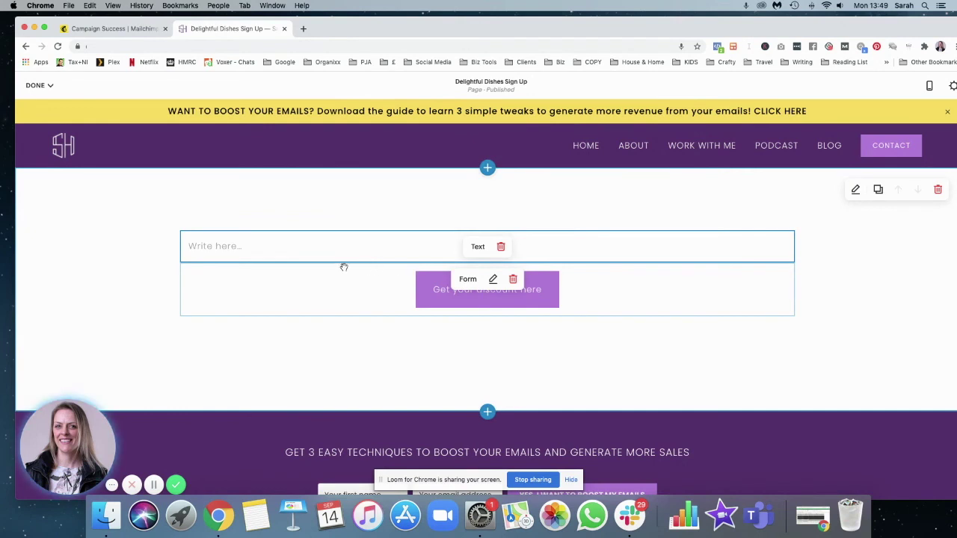
click(311, 246)
text(To si)
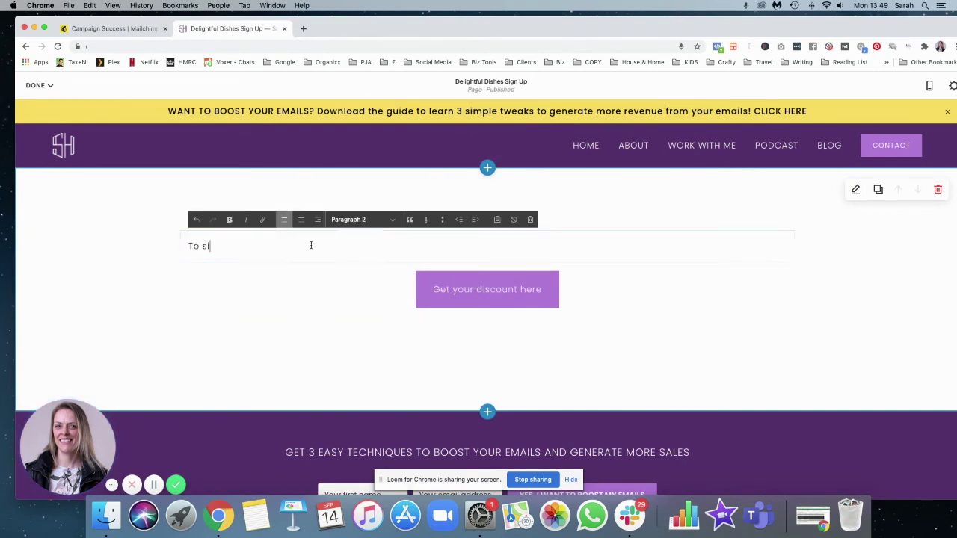
key(BackSpace)
key(BackSpace)
text(hear )
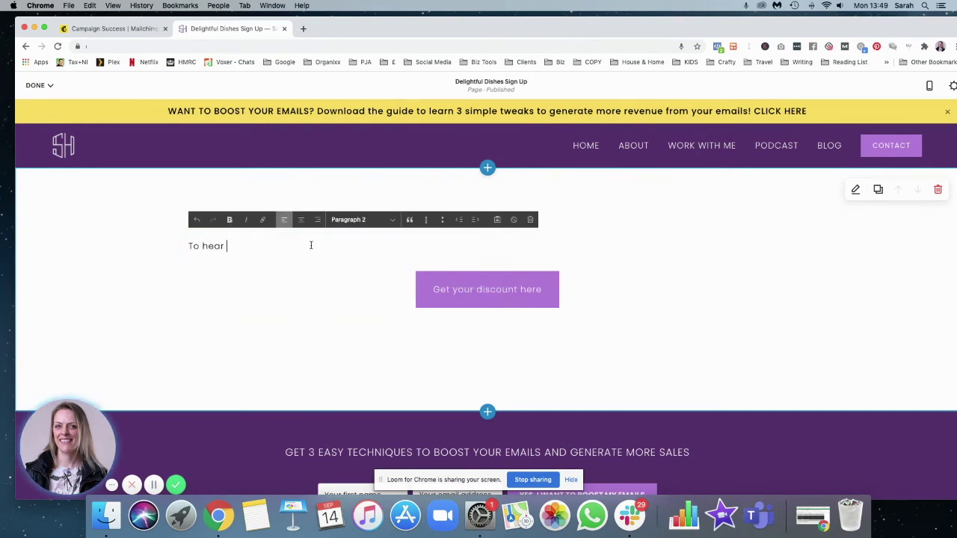
text(news and offers in all Delightfu)
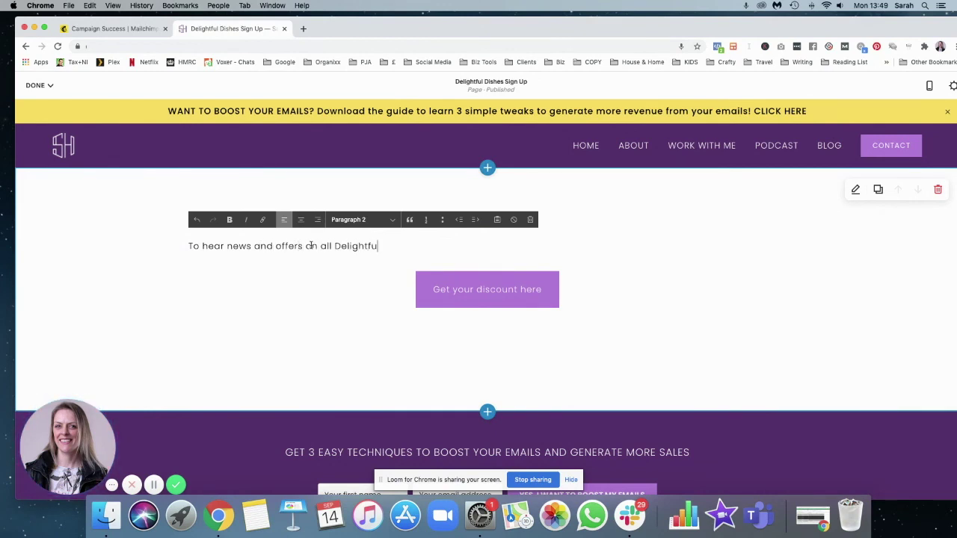
text(l Dishes, add you detai)
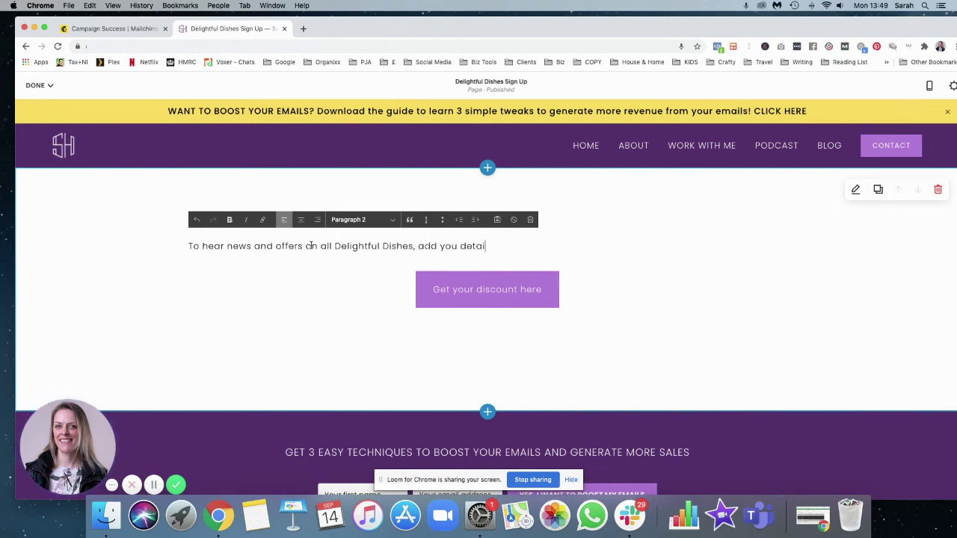
text(ls below and get 20% off your)
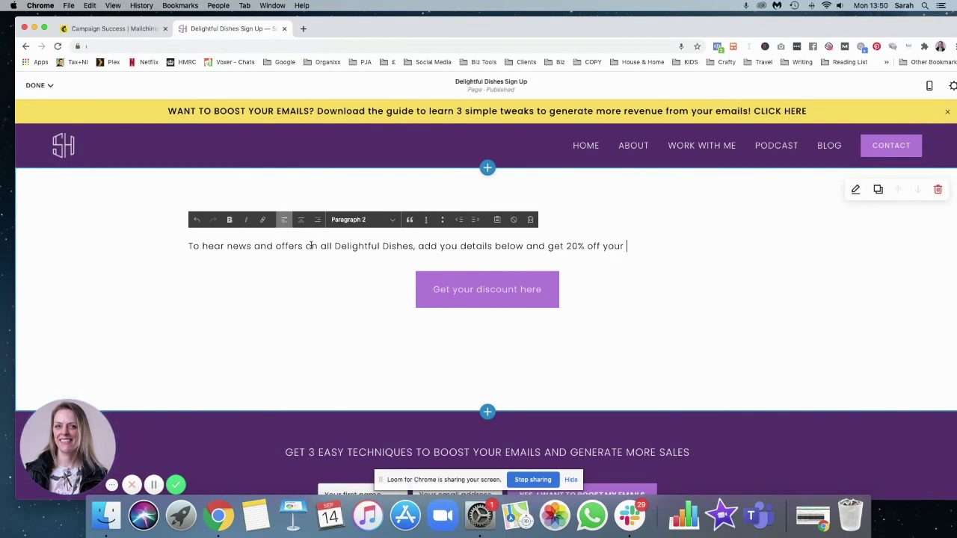
text( first purchase)
Centre-align the intro sentence and style it as Heading 4
triple_click(187, 248)
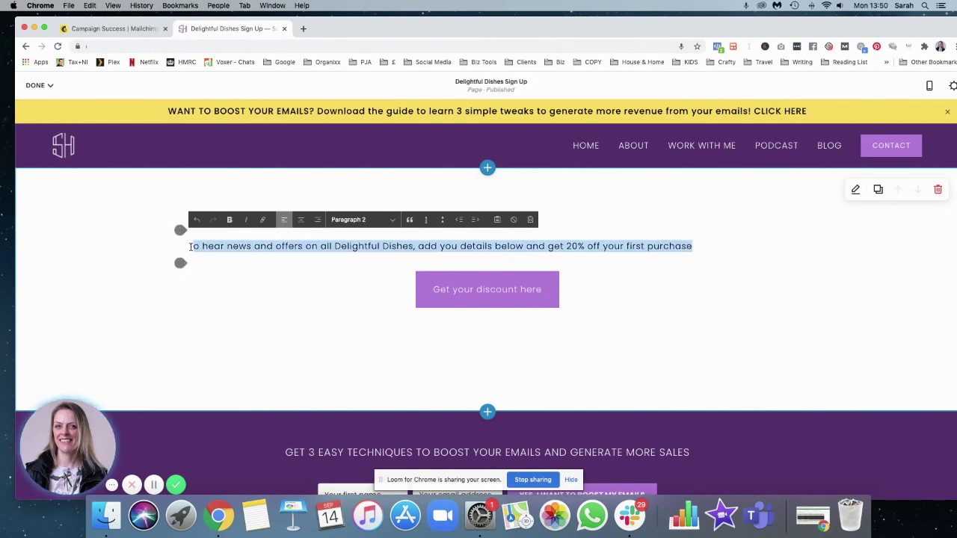
click(301, 219)
click(363, 219)
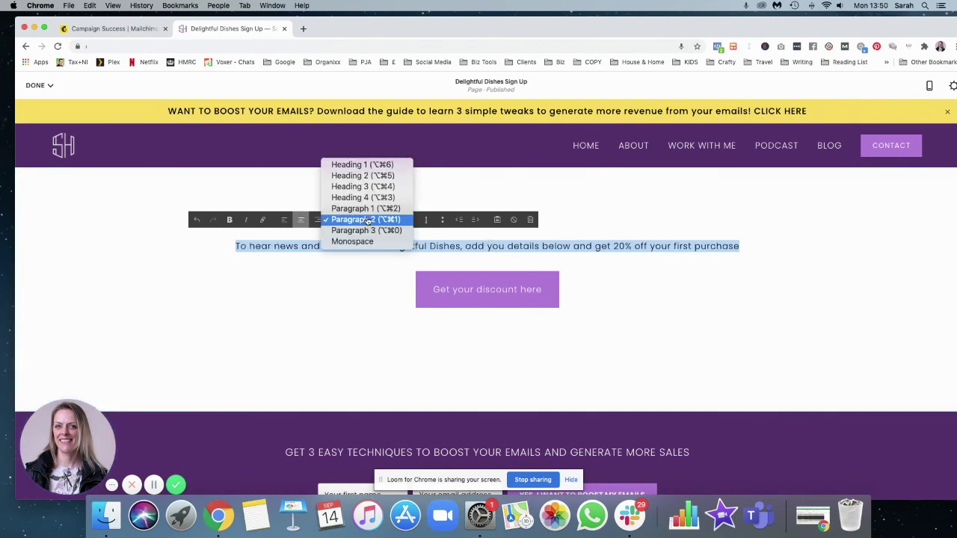
Break the heading onto two lines after 'Dishes,' and make both lines italic
click(507, 248)
key(Return)
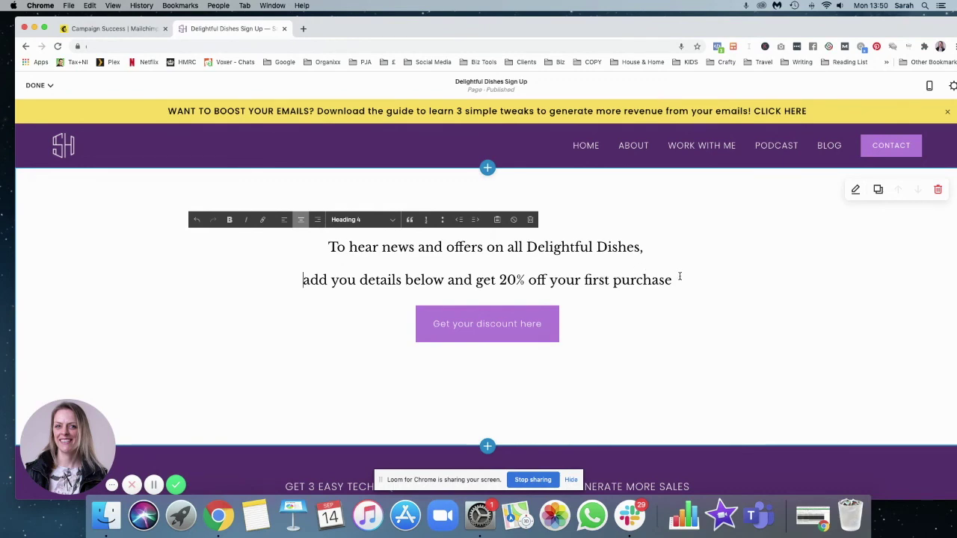
drag(678, 277, 323, 248)
click(246, 219)
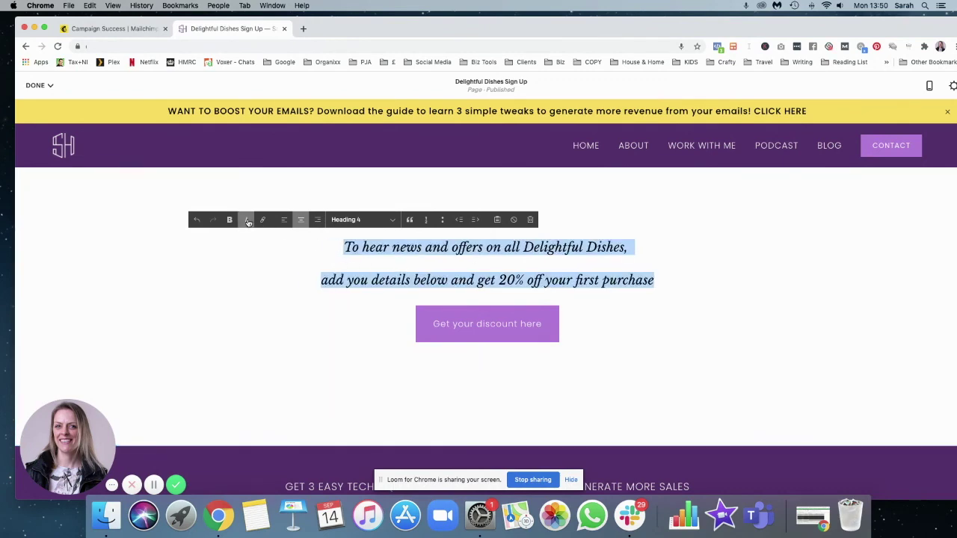
click(700, 285)
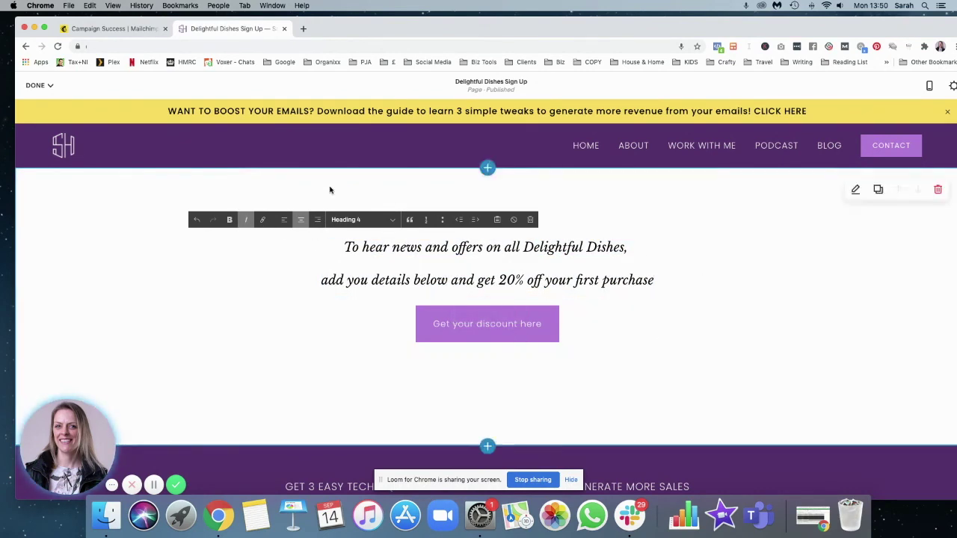